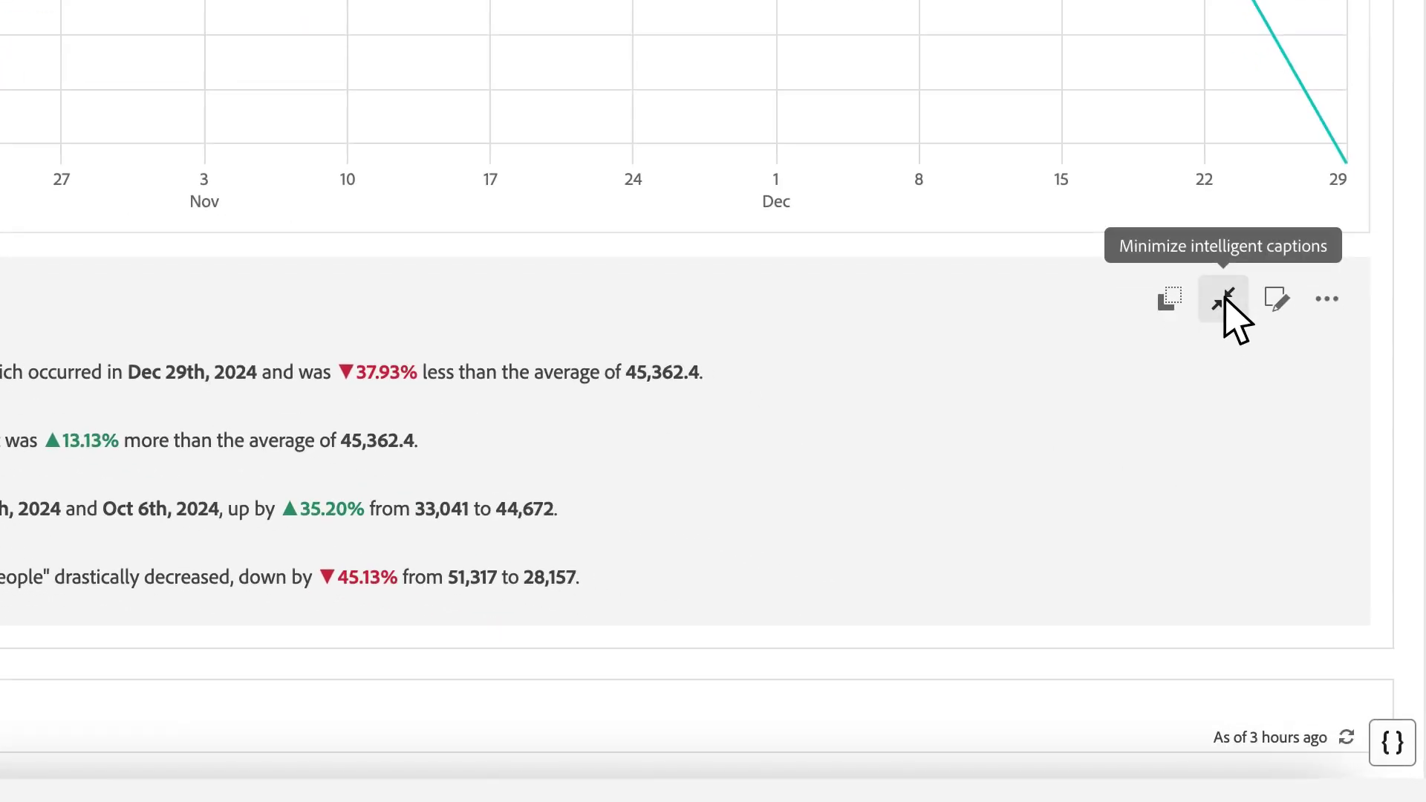
- Toggle the People Trends captions between full and single-line, ending on Minimum value, 1 of 4
click(1226, 301)
click(1329, 301)
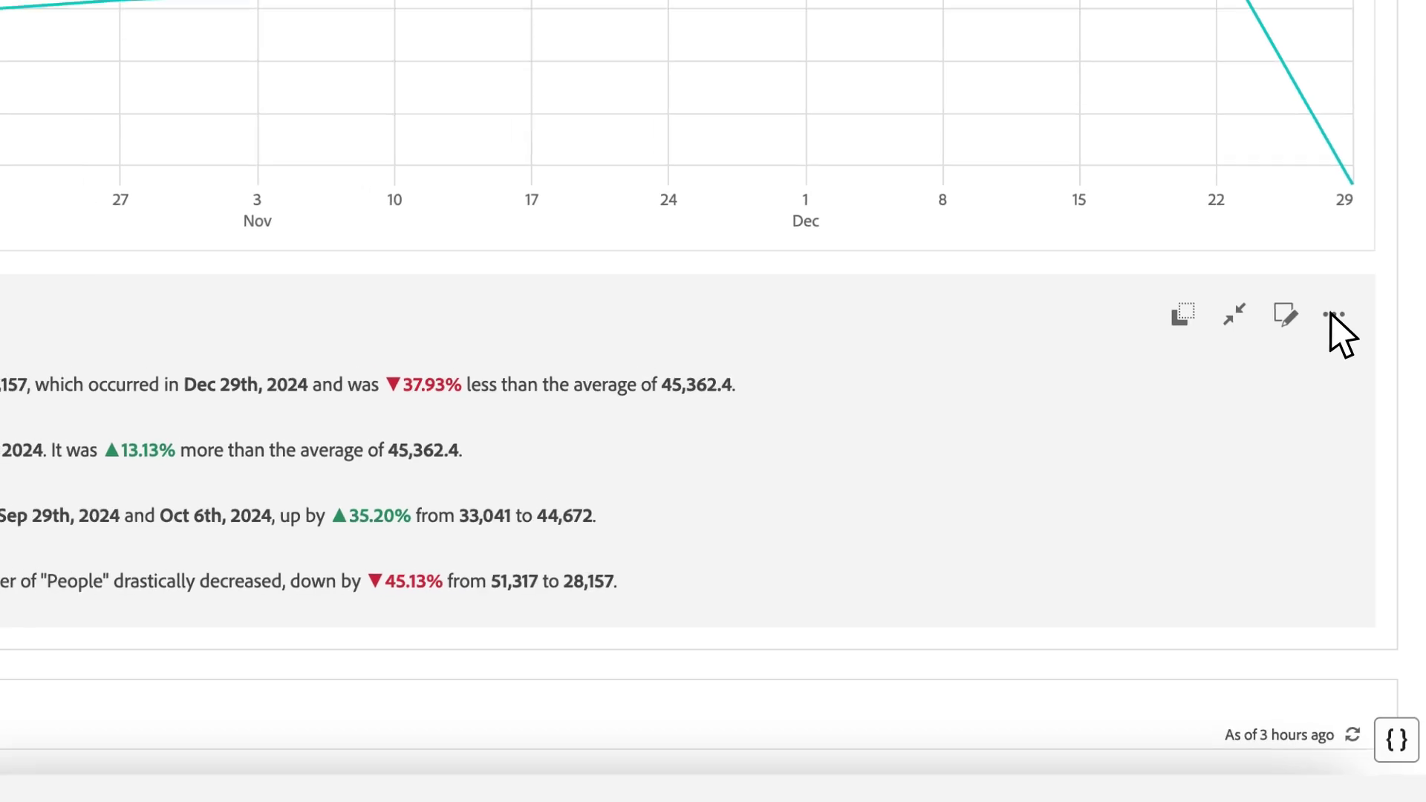
click(1308, 412)
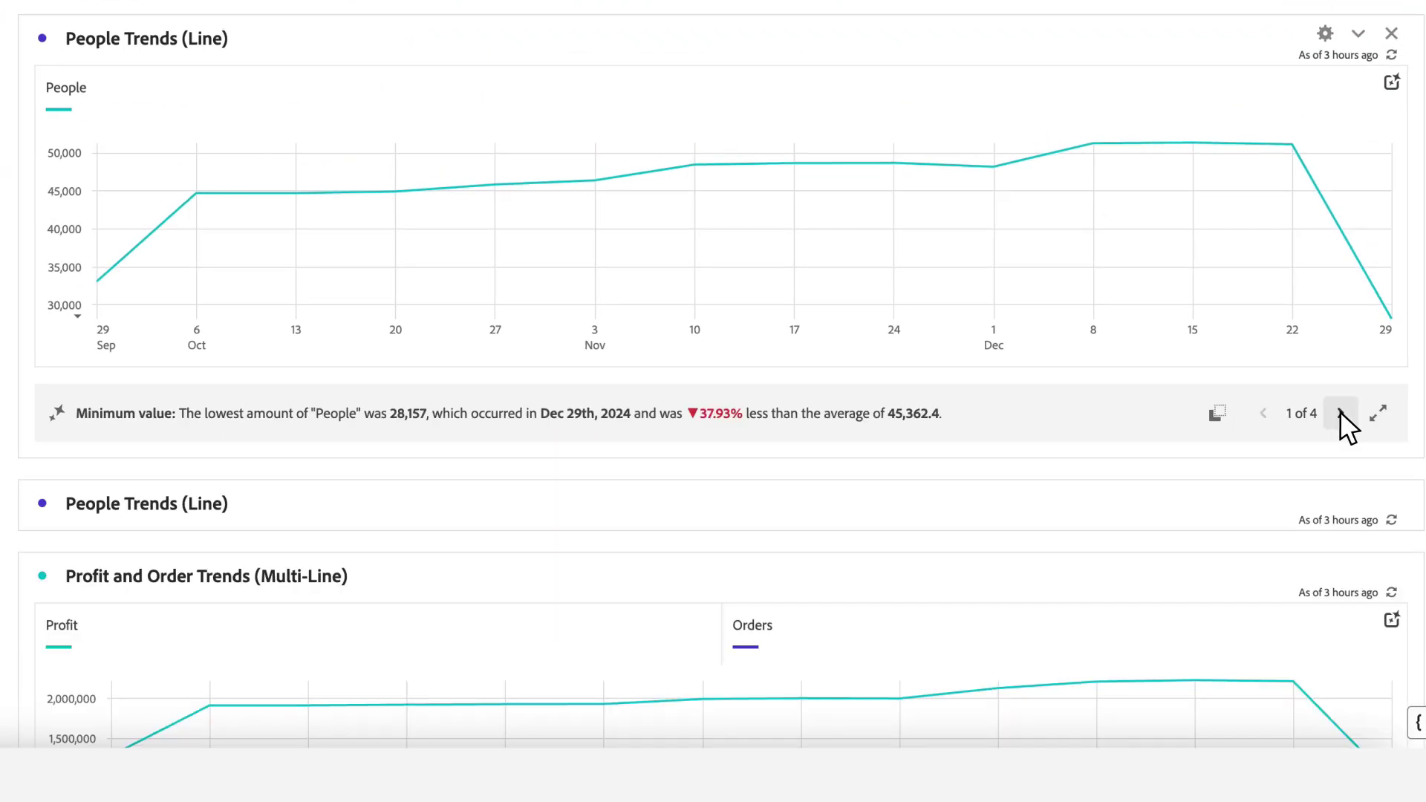
click(1340, 412)
click(1378, 413)
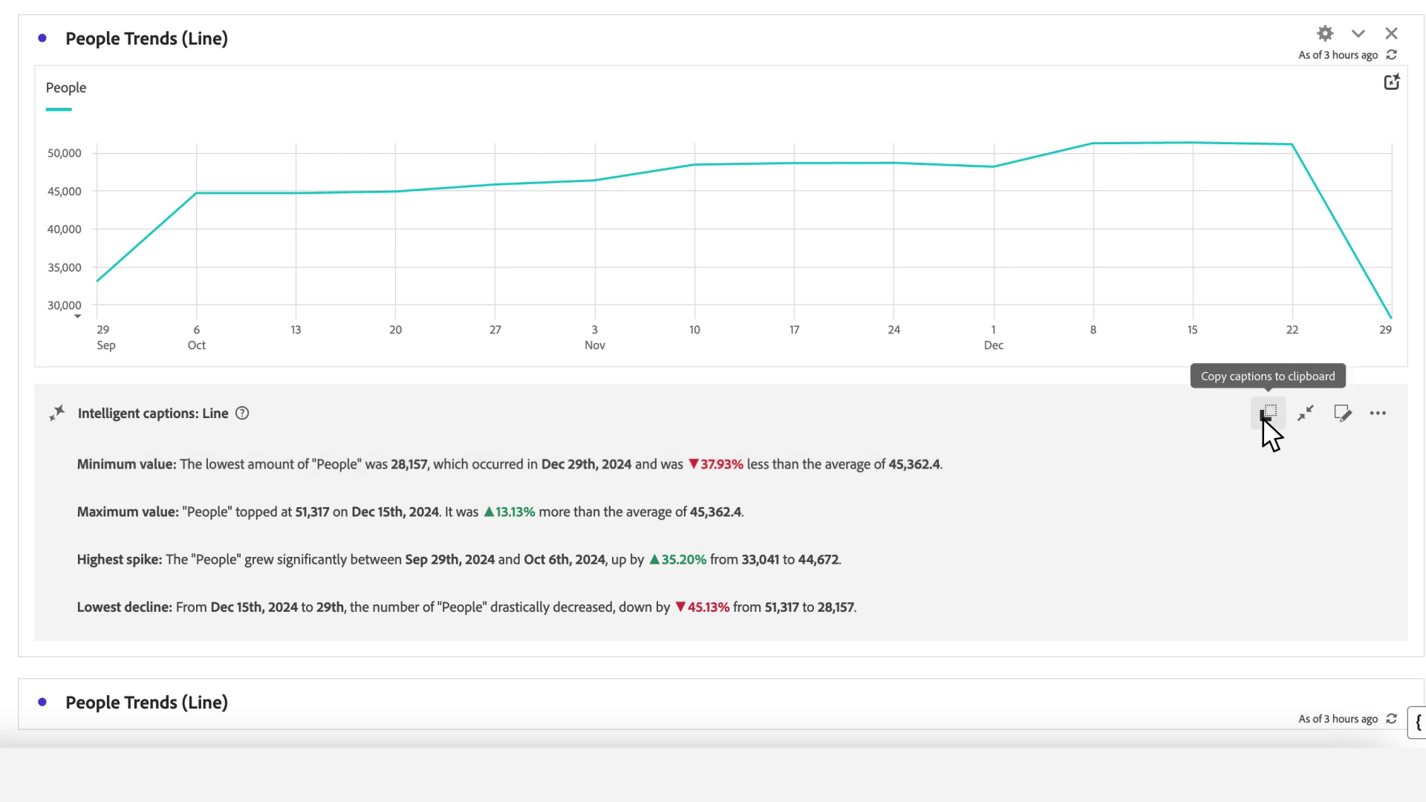
click(1097, 464)
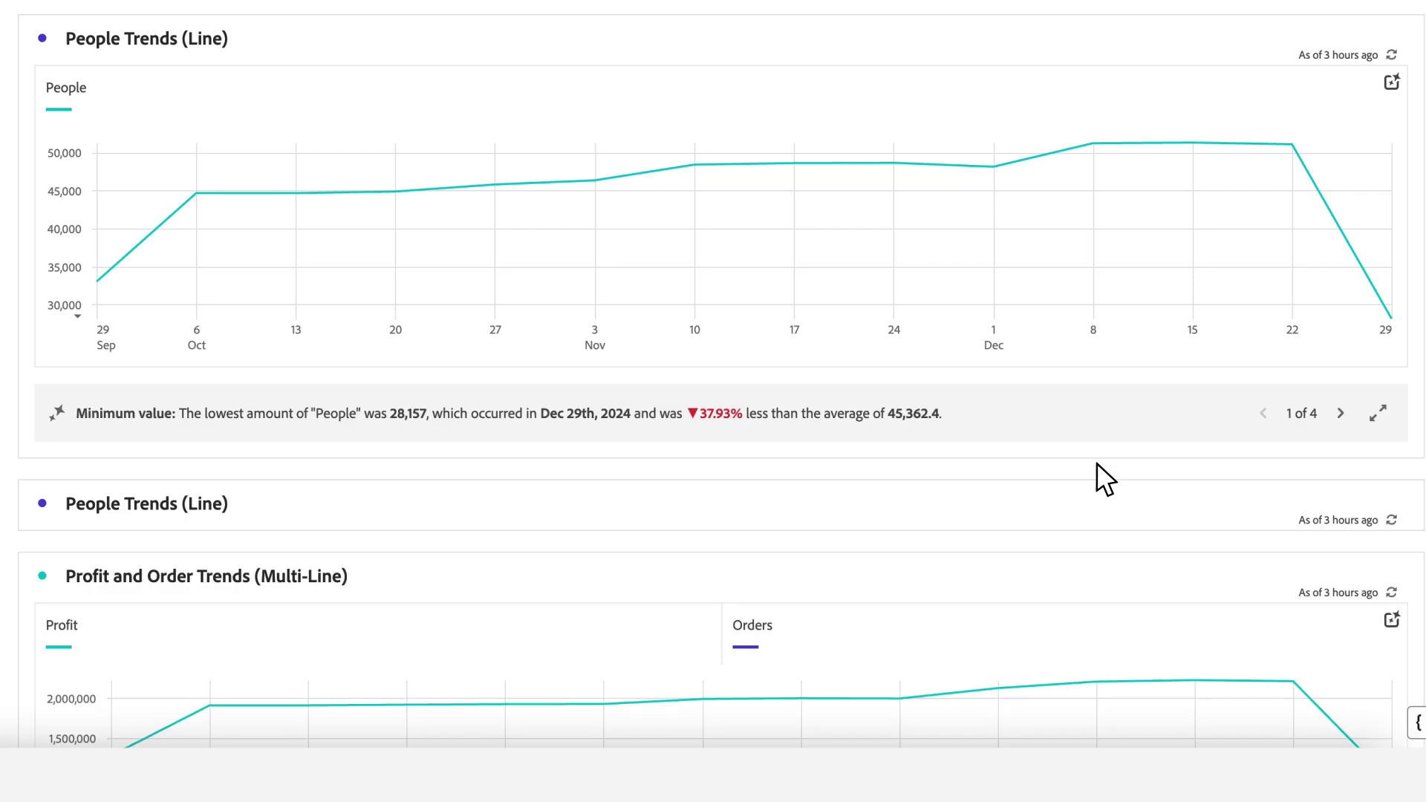
- Hide the Maximum value and Highest spike captions from the People Trends display
mouse_move(1218, 413)
click(1299, 425)
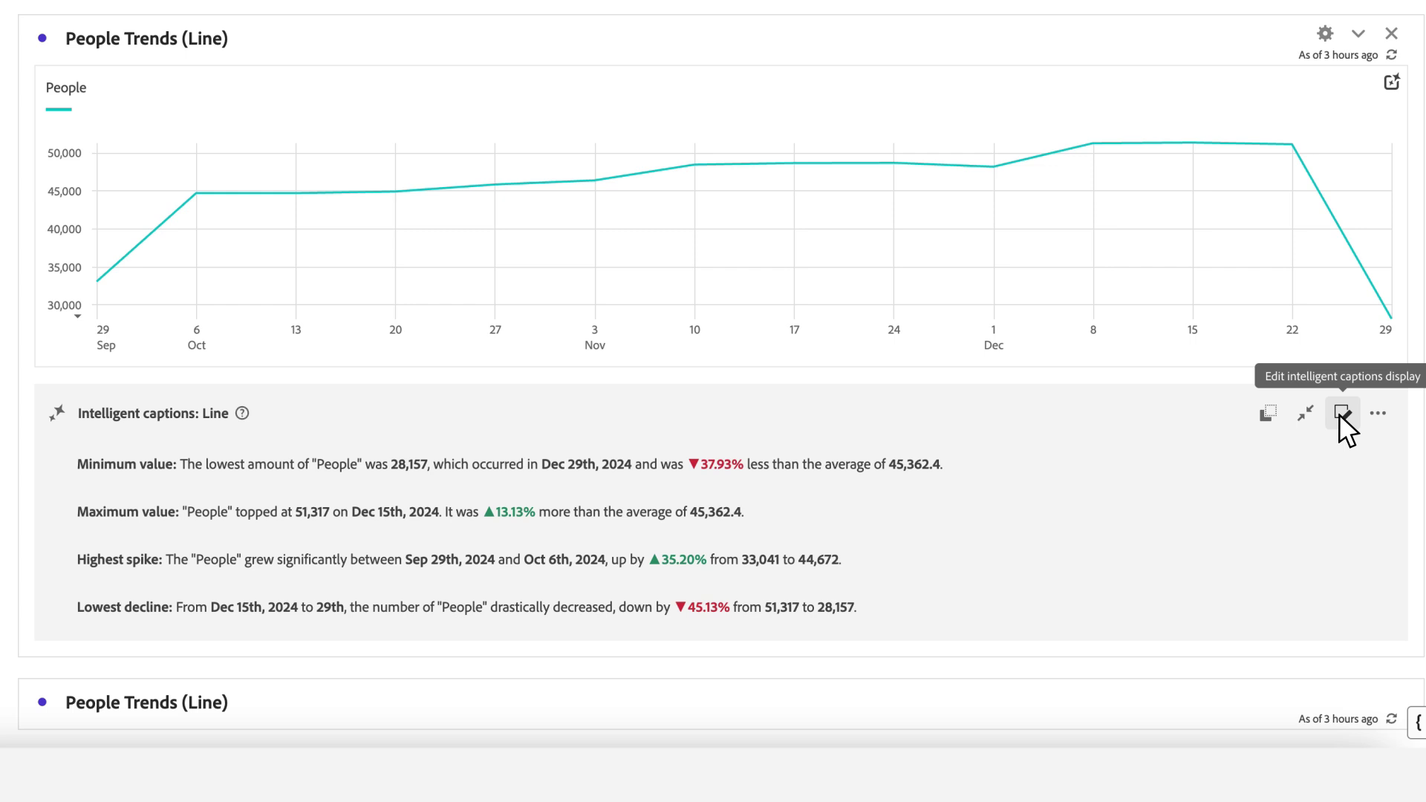
click(1339, 413)
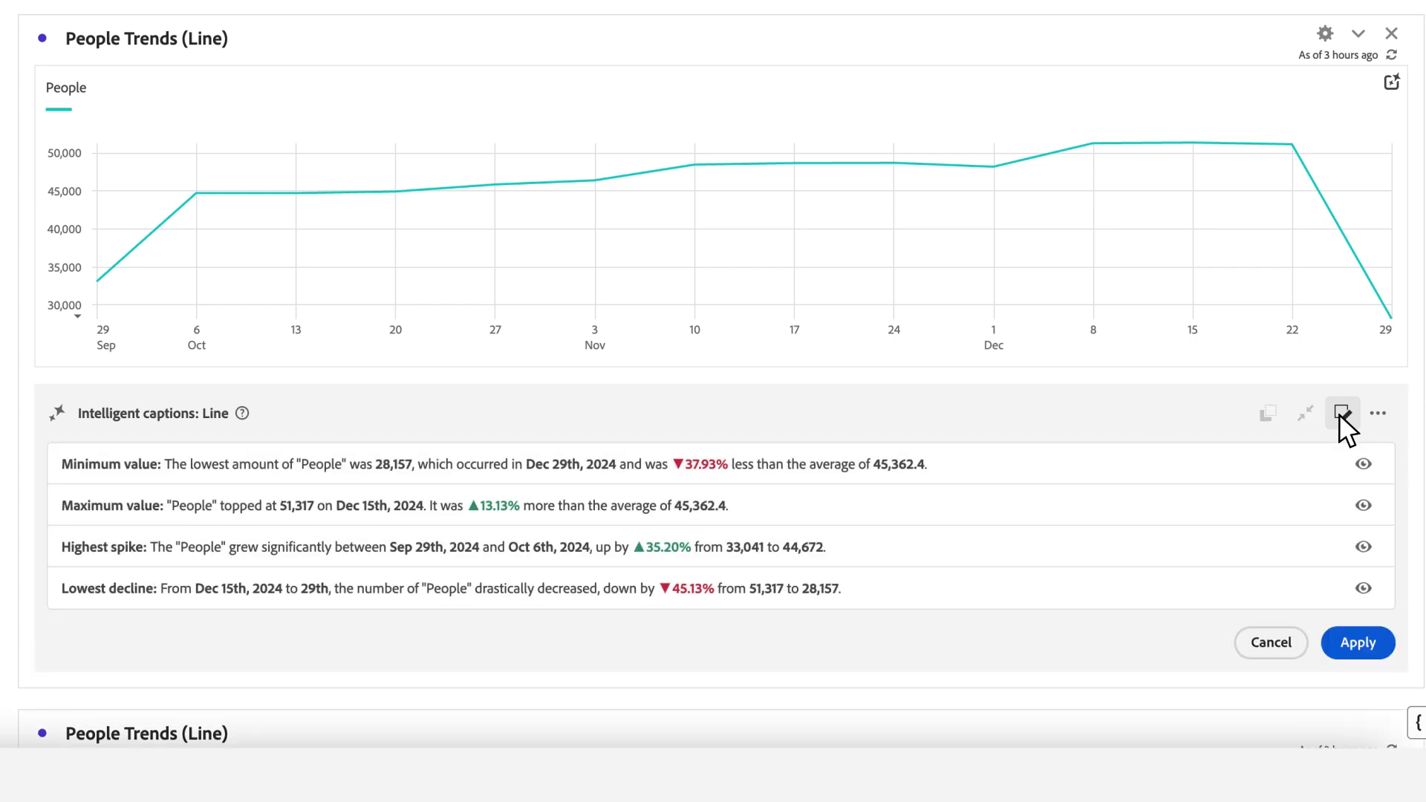
click(1363, 505)
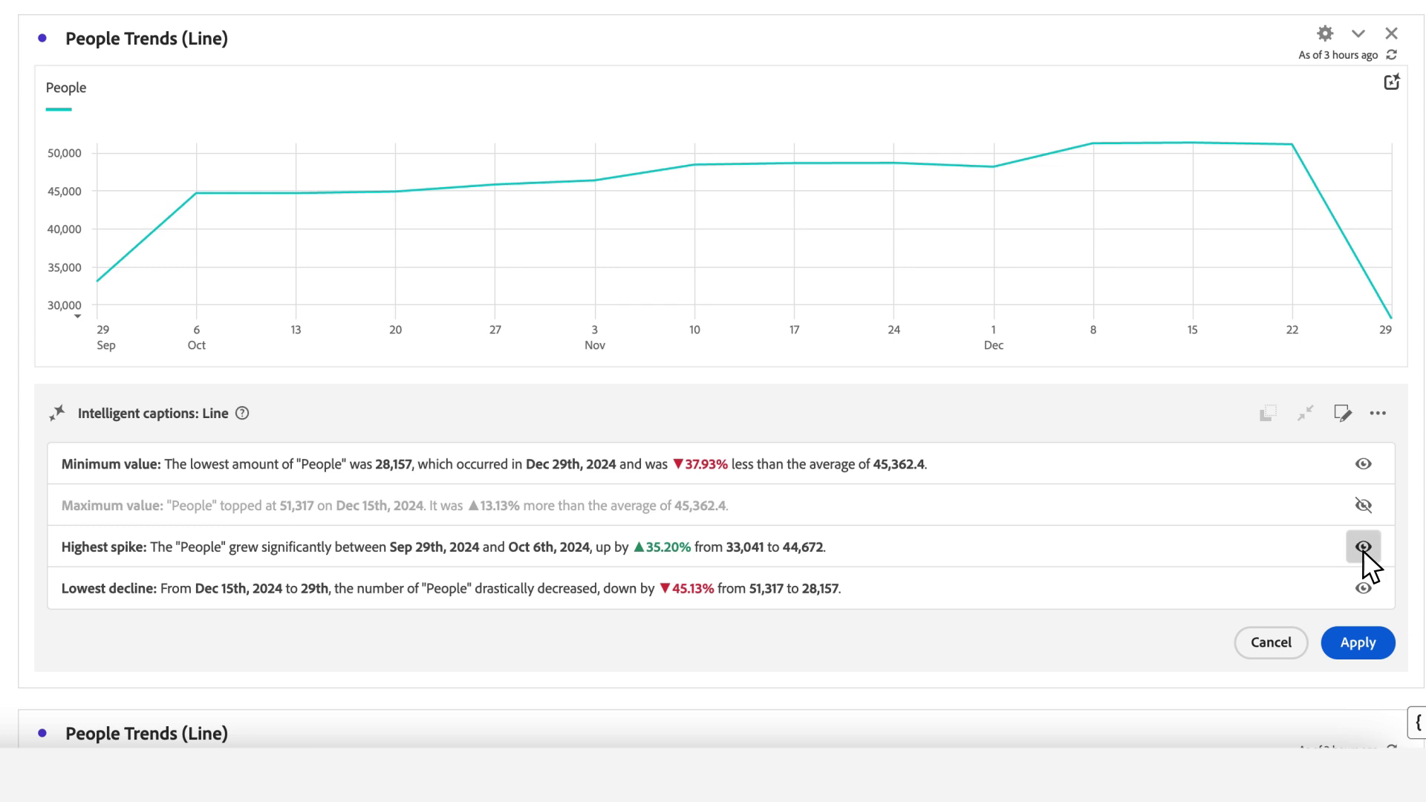
click(1363, 547)
click(1362, 640)
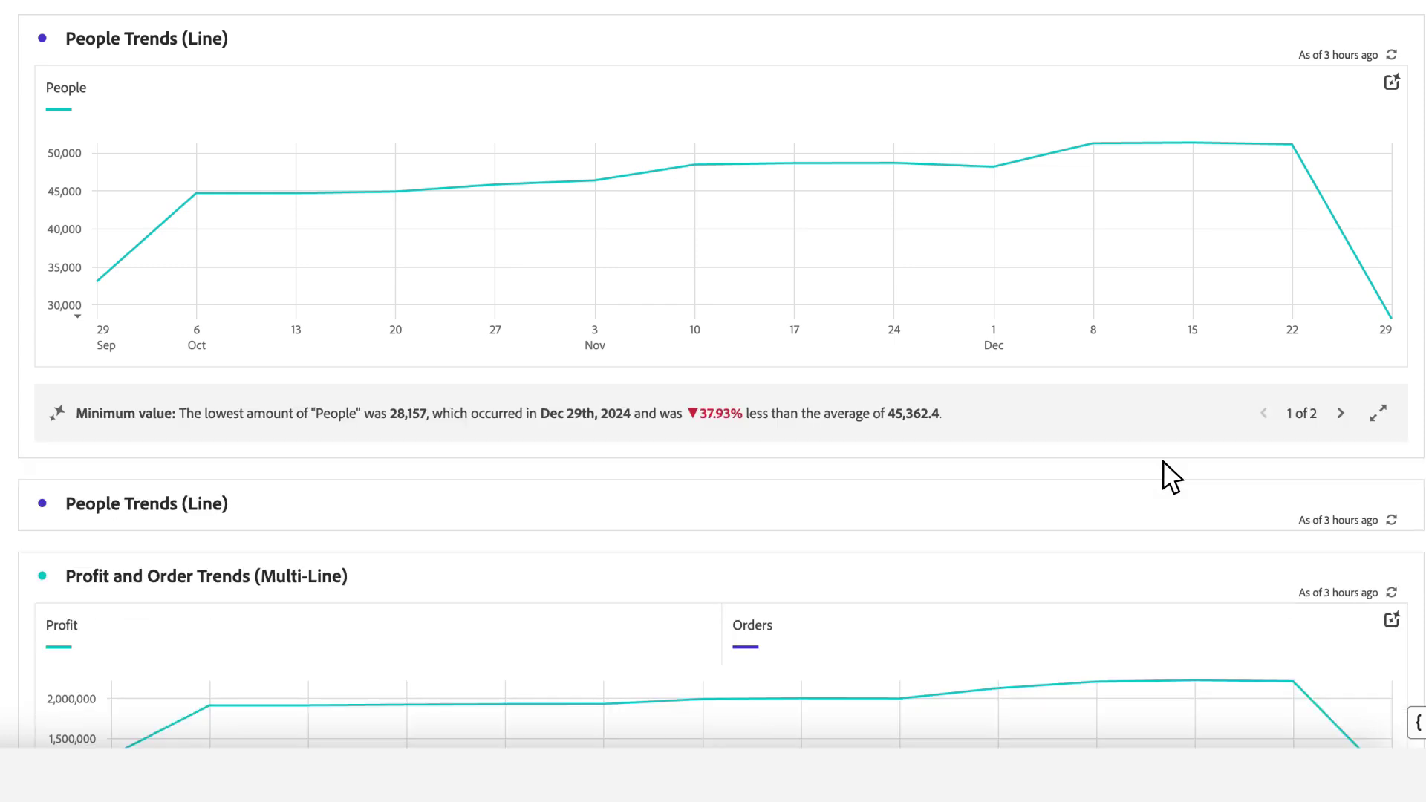
- Restore the Maximum value and Highest spike captions so all four show again
click(1340, 414)
click(1264, 411)
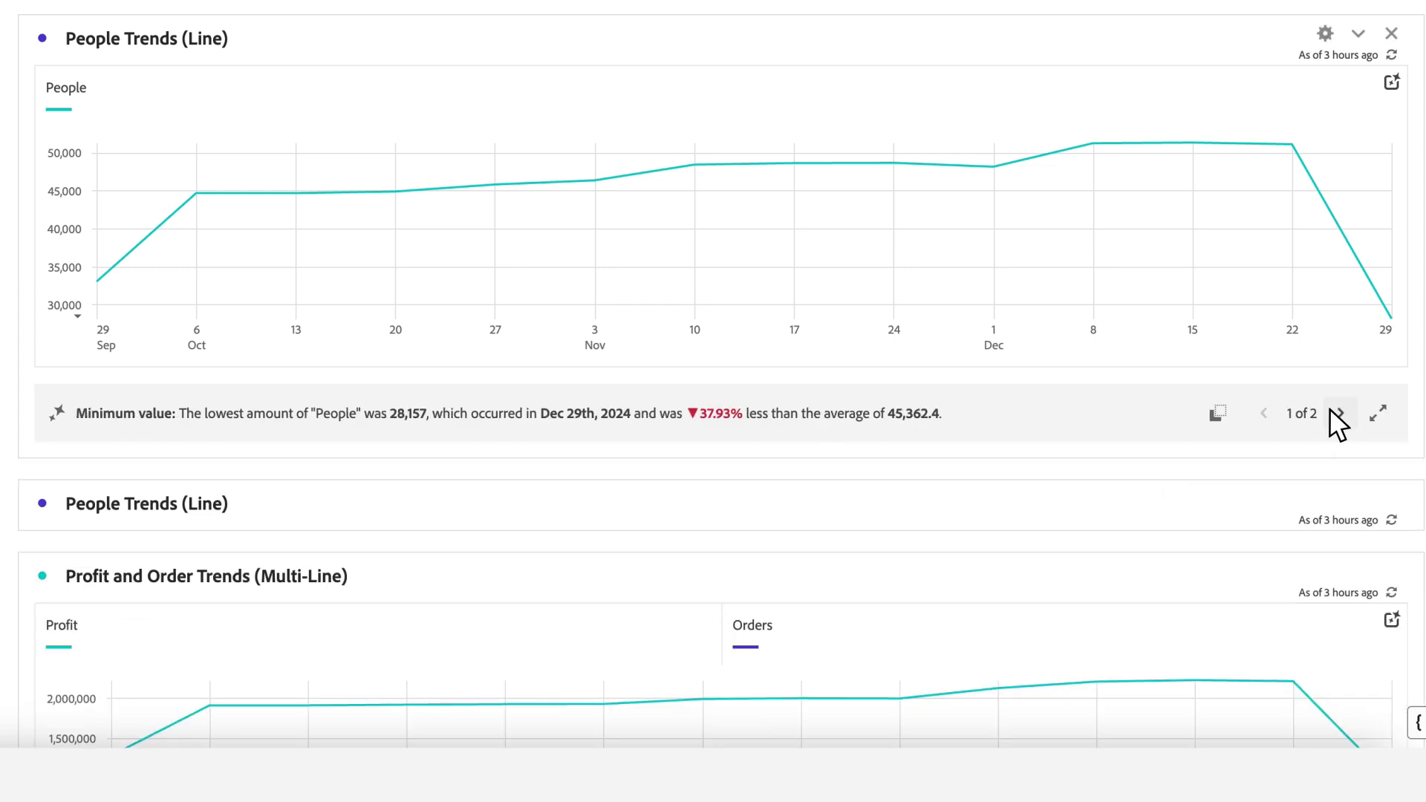
click(1374, 413)
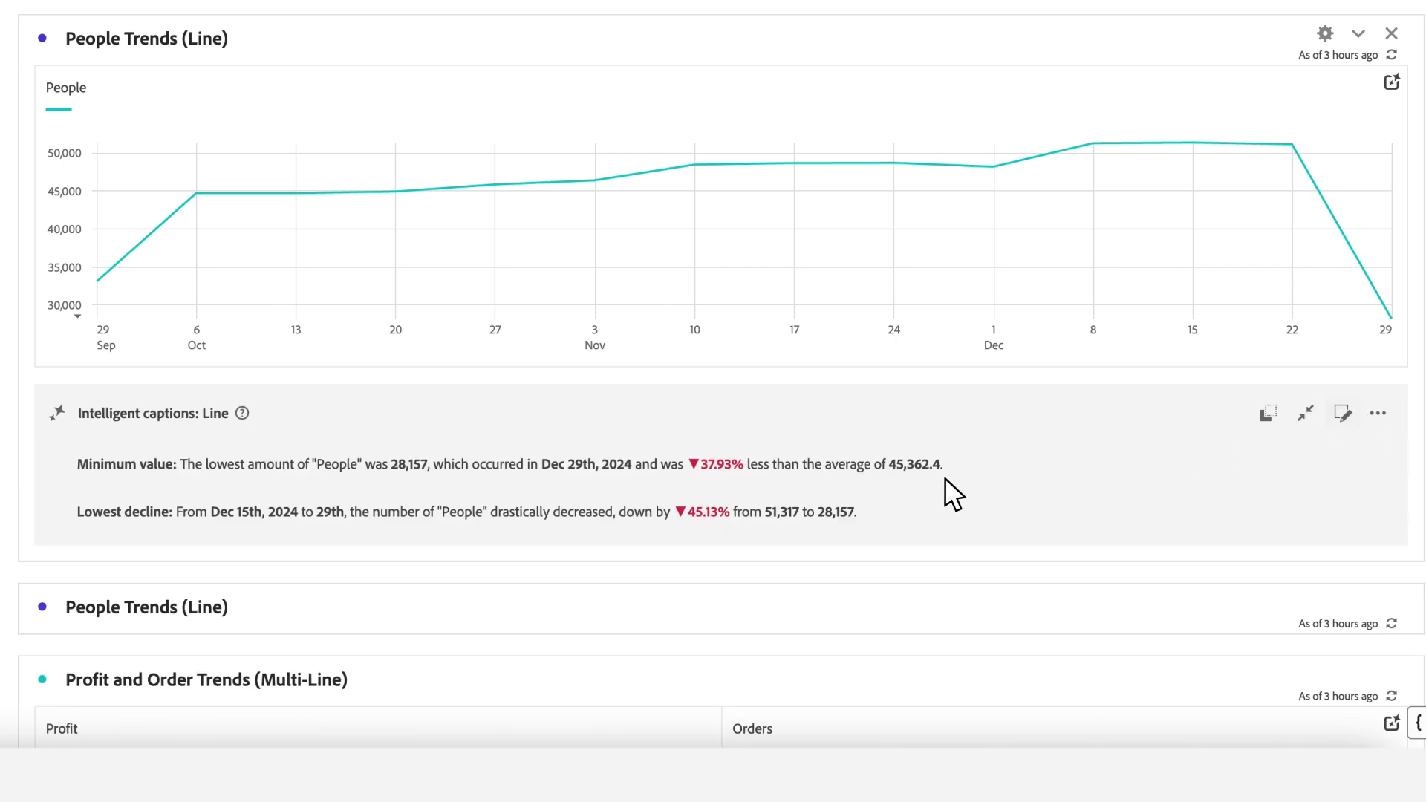
click(1340, 410)
click(1364, 505)
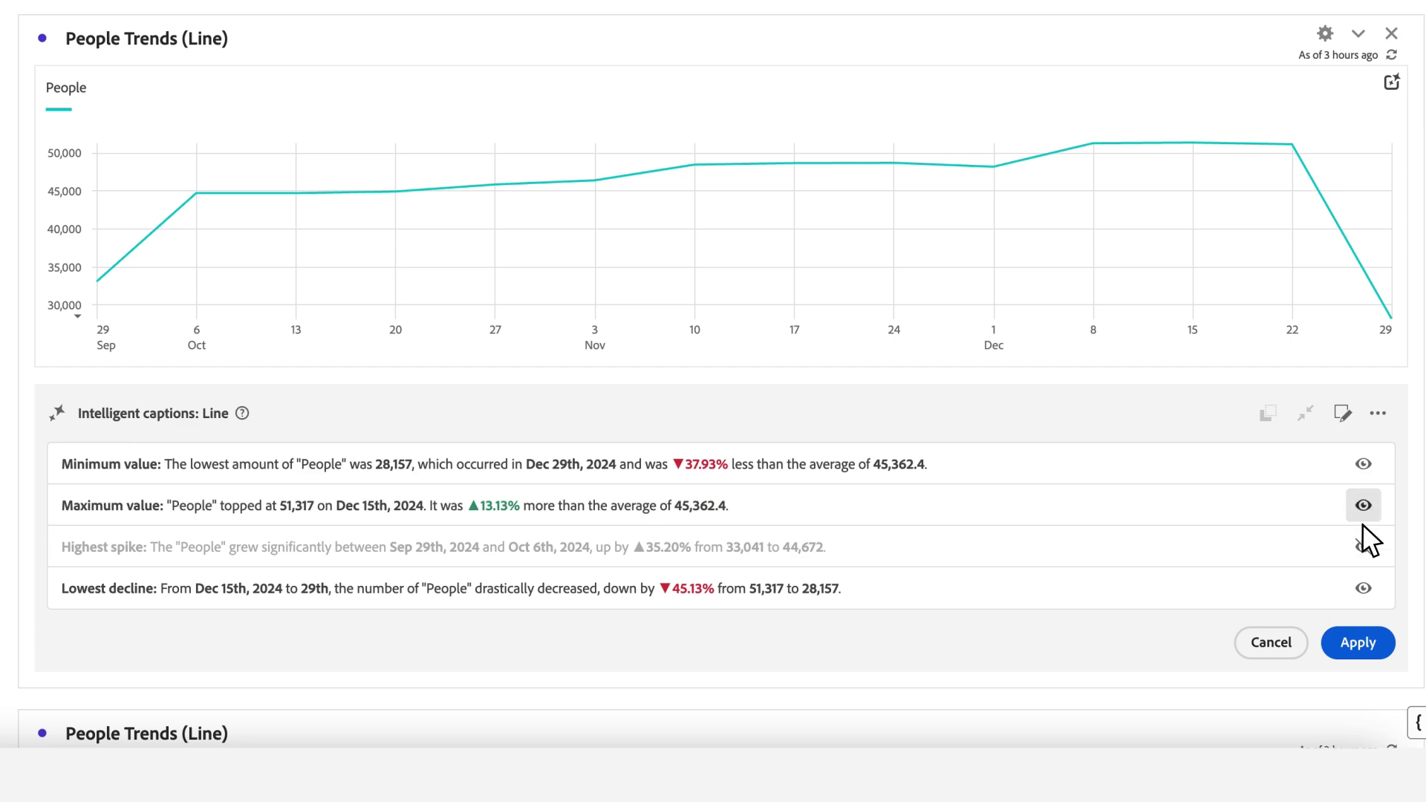
click(1362, 548)
click(1359, 641)
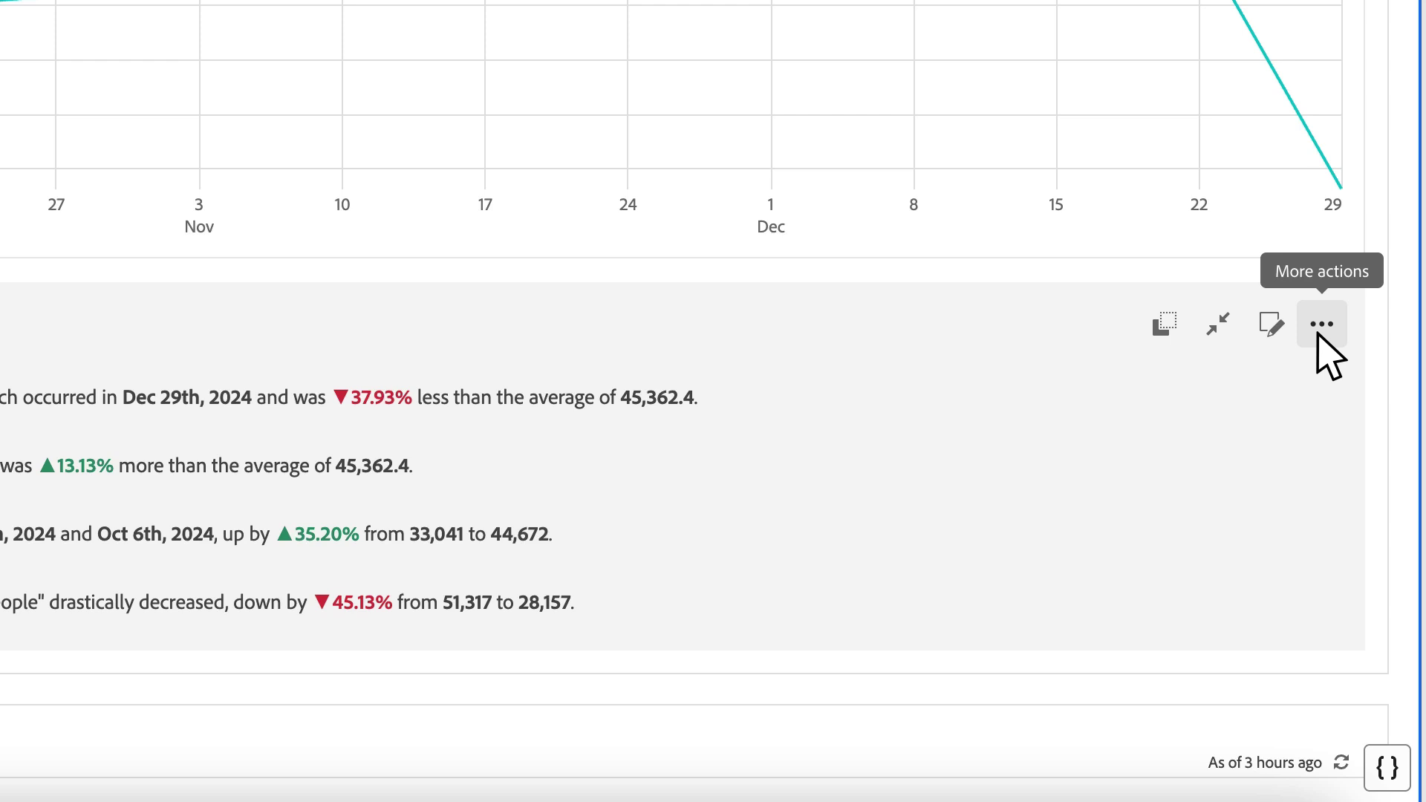
- Rate the captions a good response with High-quality output and Clear and concise
click(1323, 325)
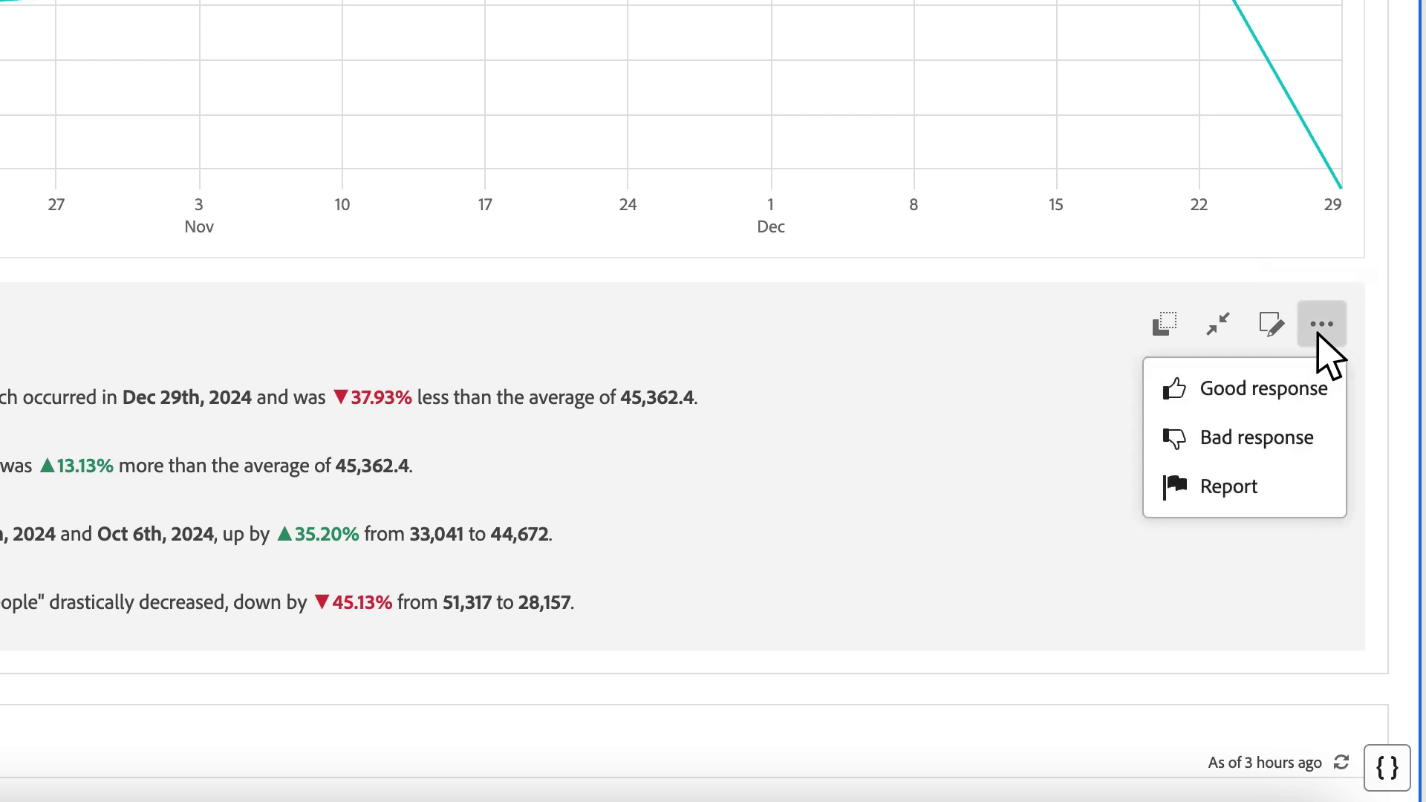
click(1283, 393)
click(357, 304)
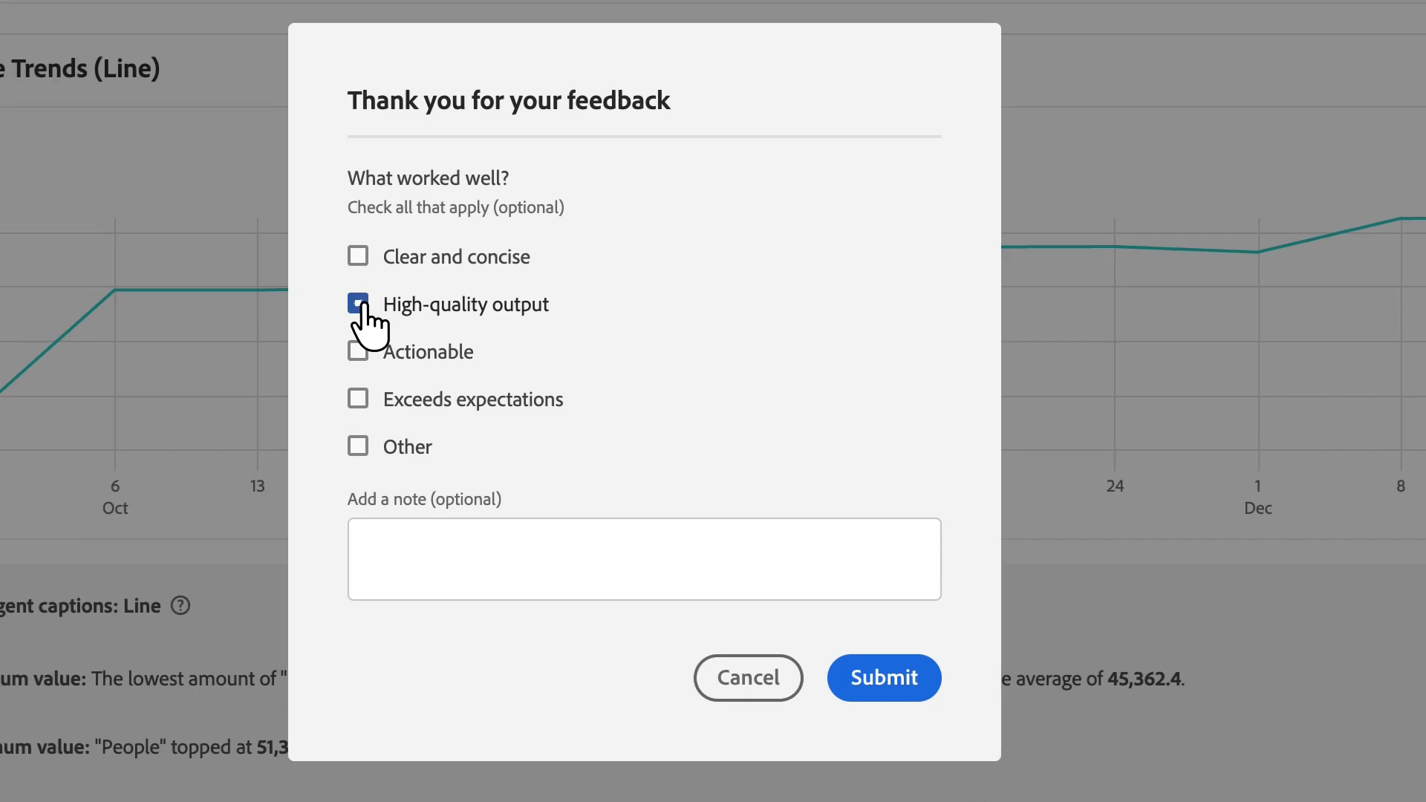
click(357, 256)
click(891, 691)
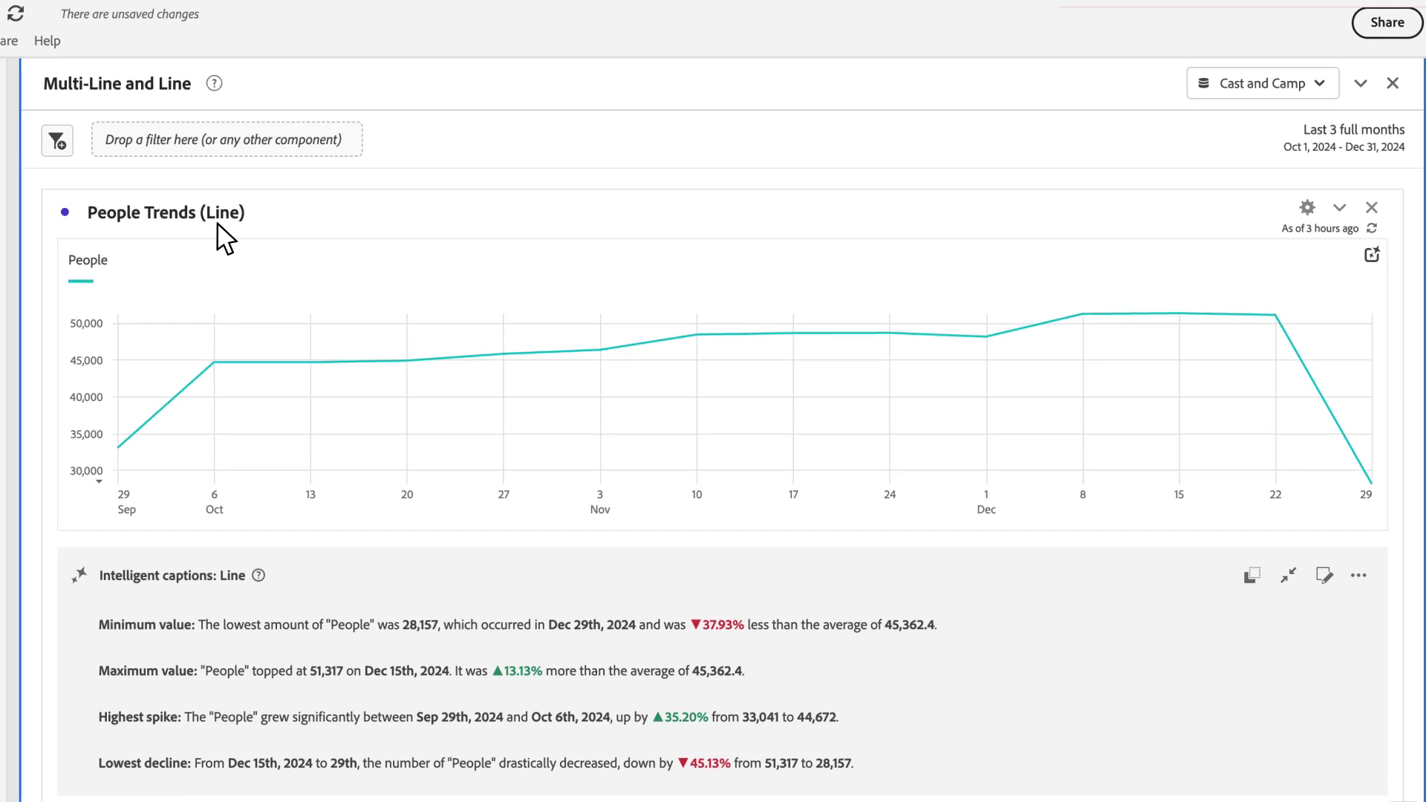
- Scroll past Profit and Order Trends and Price Total to the Purchases and Ad Views chart
scroll(223, 238, down, 5)
scroll(222, 237, down, 6)
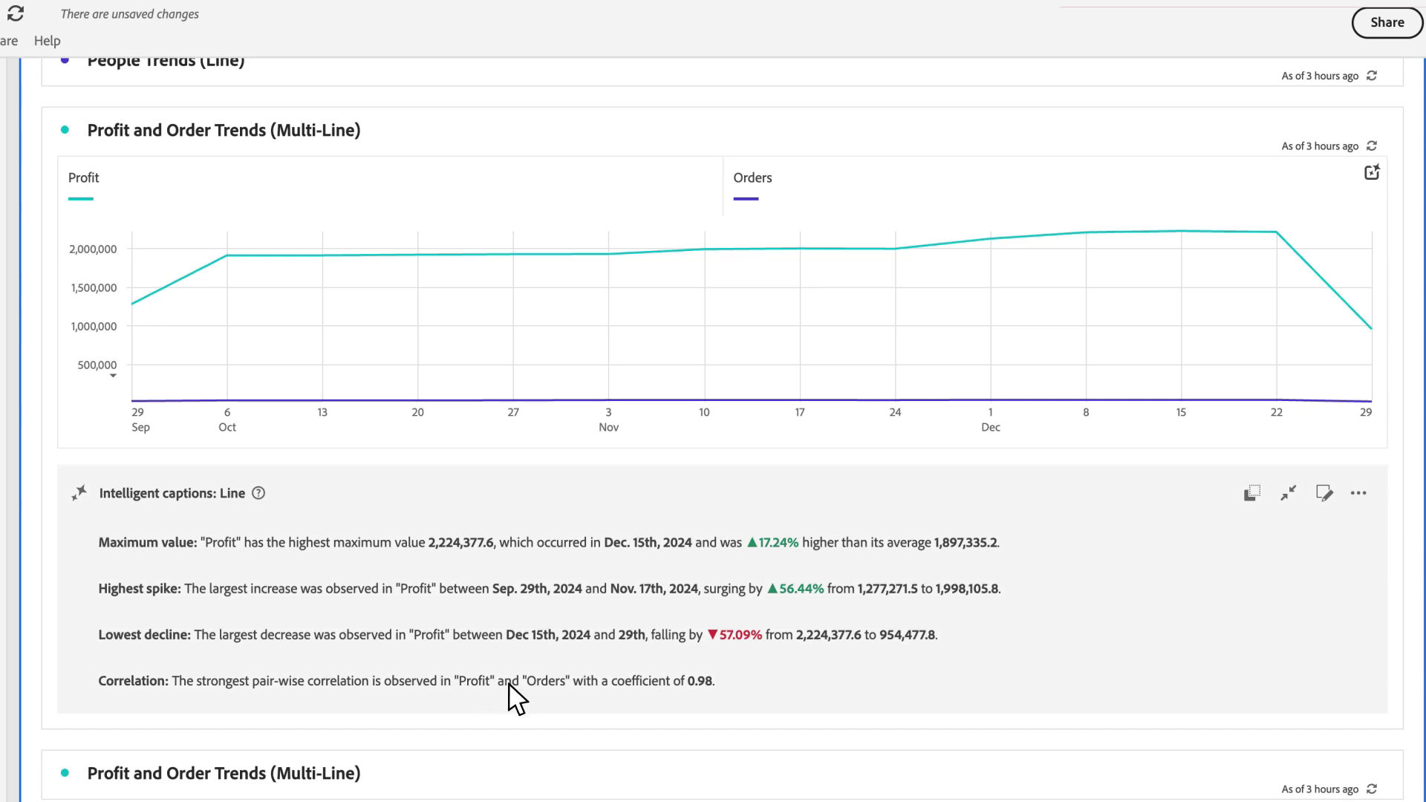
scroll(513, 698, down, 5)
scroll(512, 699, down, 7)
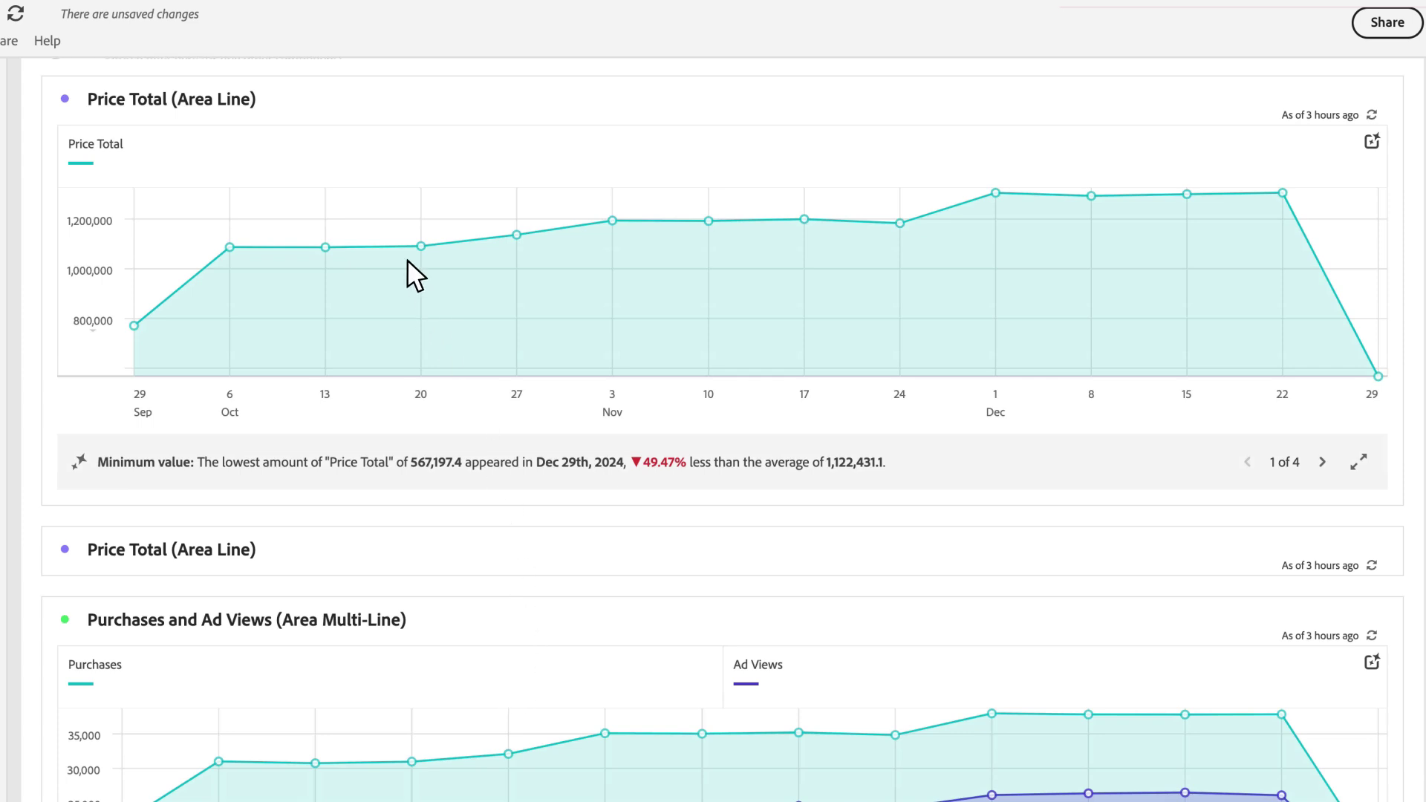
scroll(416, 276, down, 3)
scroll(416, 276, down, 3)
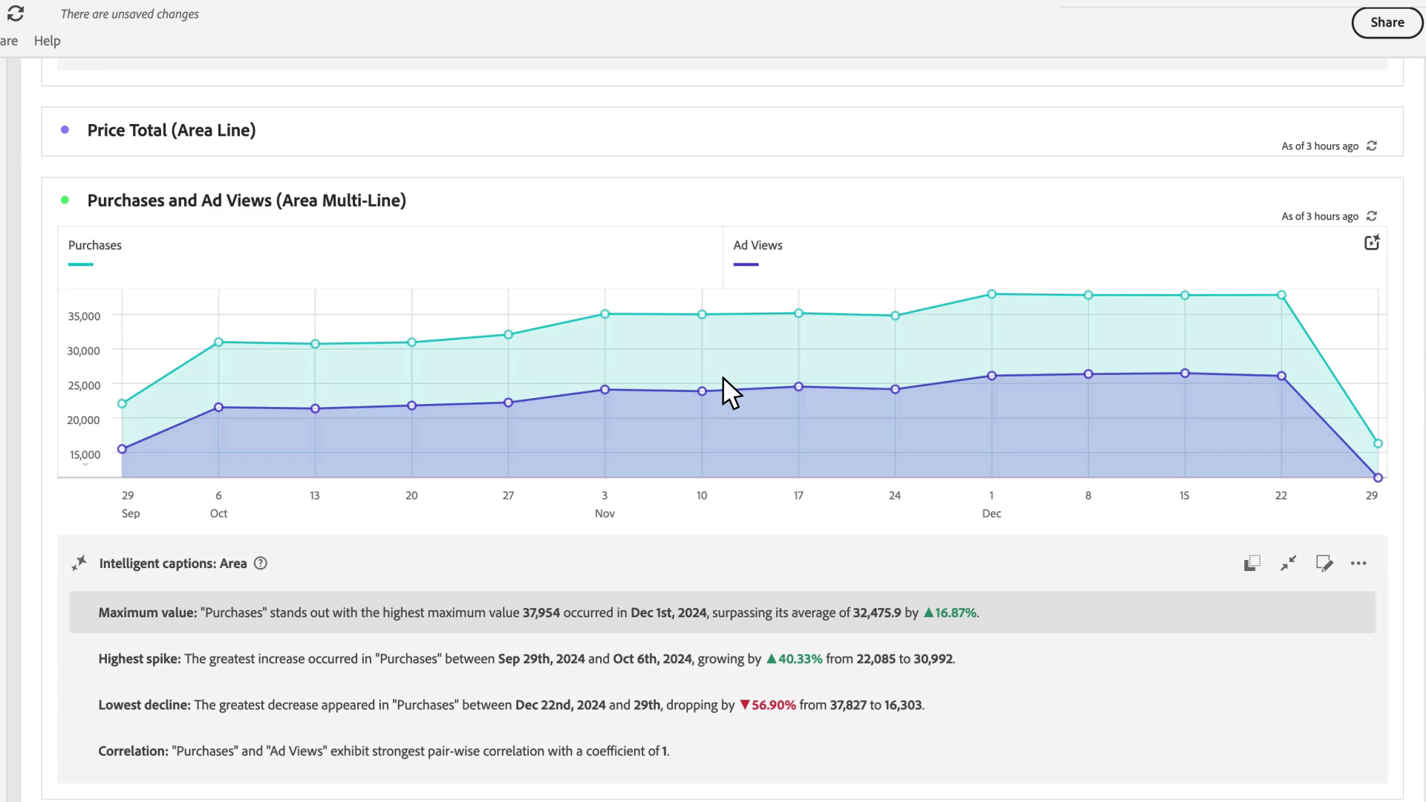
- Expand the Sessions bar chart's four captions, then scroll on to the Orders by Product Category donut
scroll(723, 377, down, 5)
scroll(723, 377, down, 5)
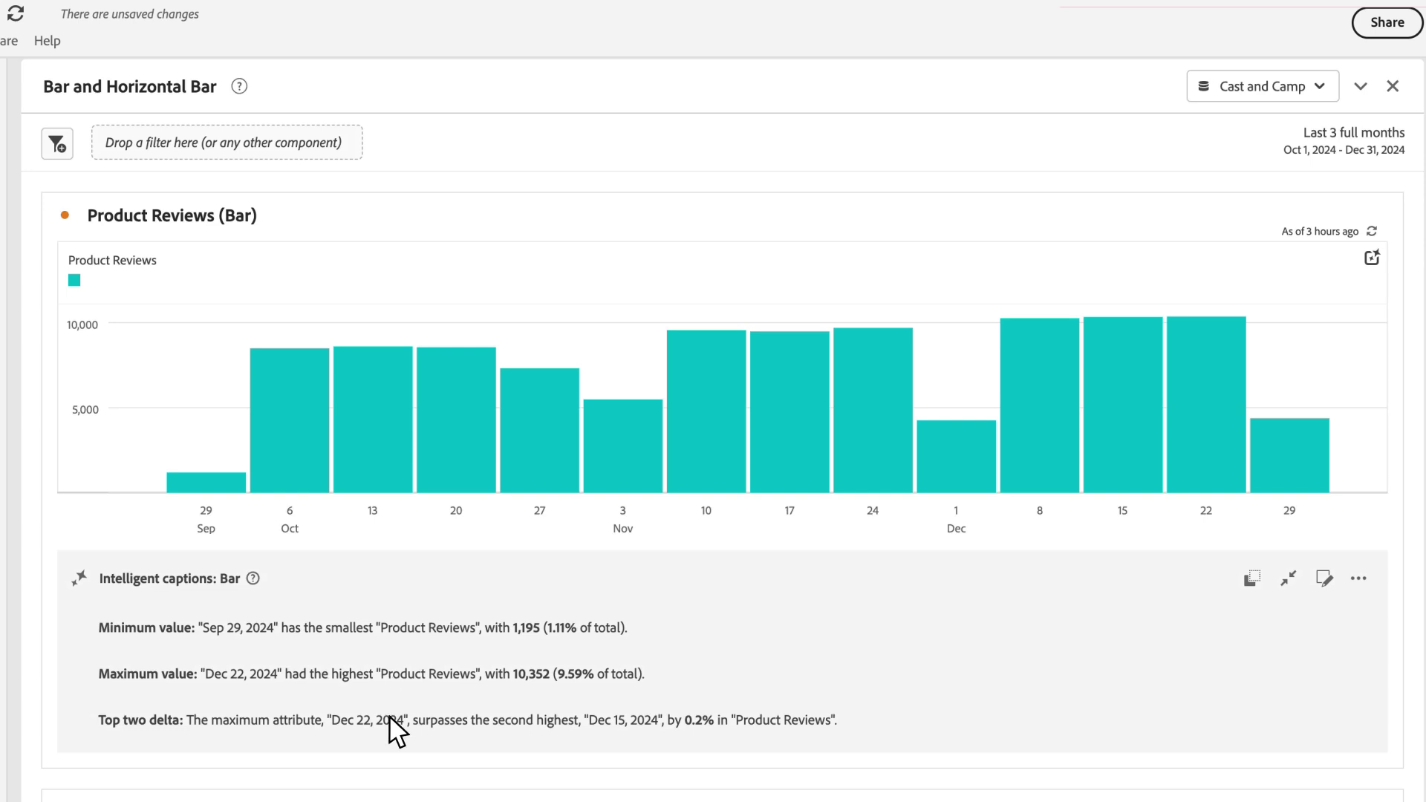
scroll(394, 731, down, 10)
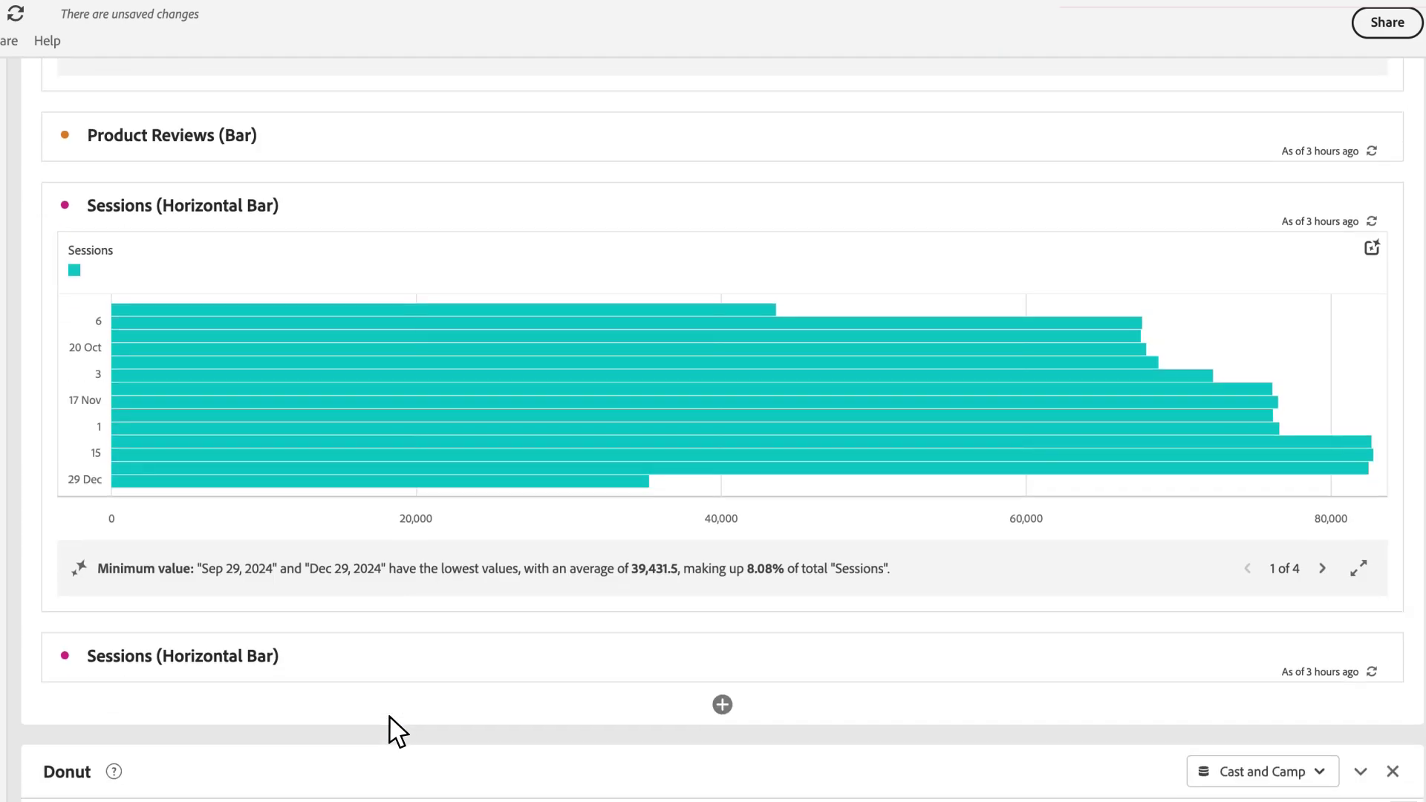
click(1362, 569)
scroll(1361, 582, down, 1)
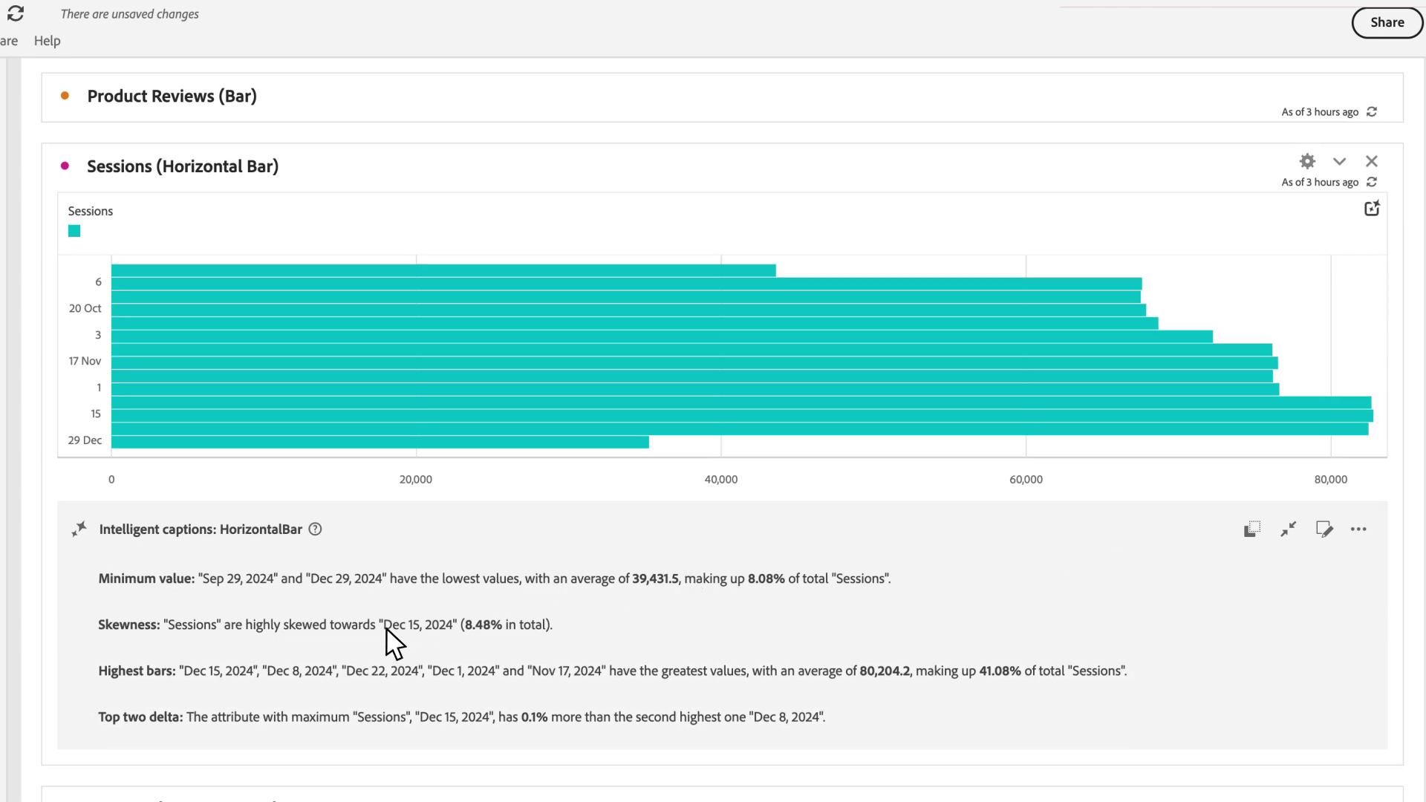
scroll(391, 726, down, 5)
- Scroll past the Donut panel to the Product Sub-Category flow diagram centred on Reels
scroll(392, 725, down, 10)
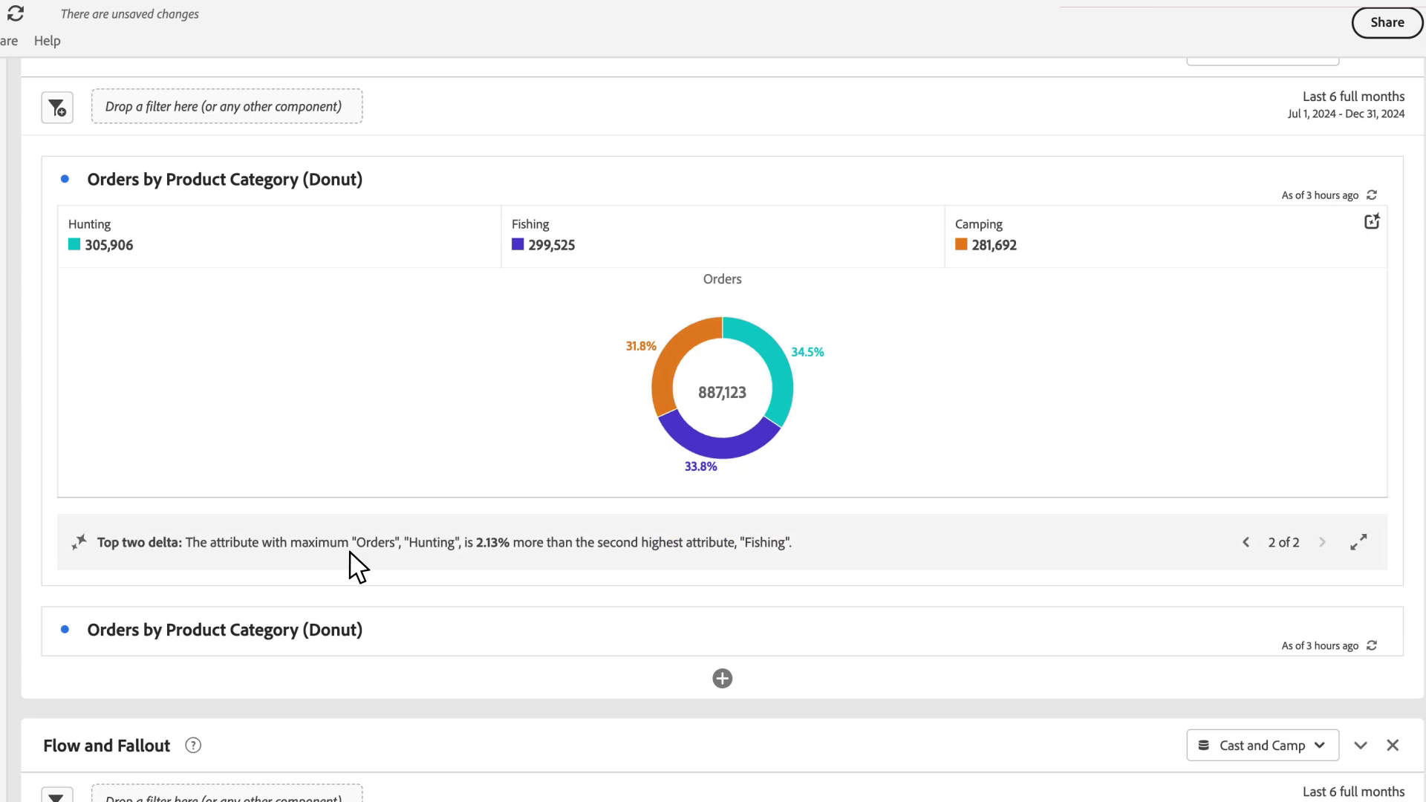
scroll(359, 568, down, 5)
- Scroll through the Reels flow diagram to its Top preceding flow caption and the Fallout chart
scroll(358, 569, down, 3)
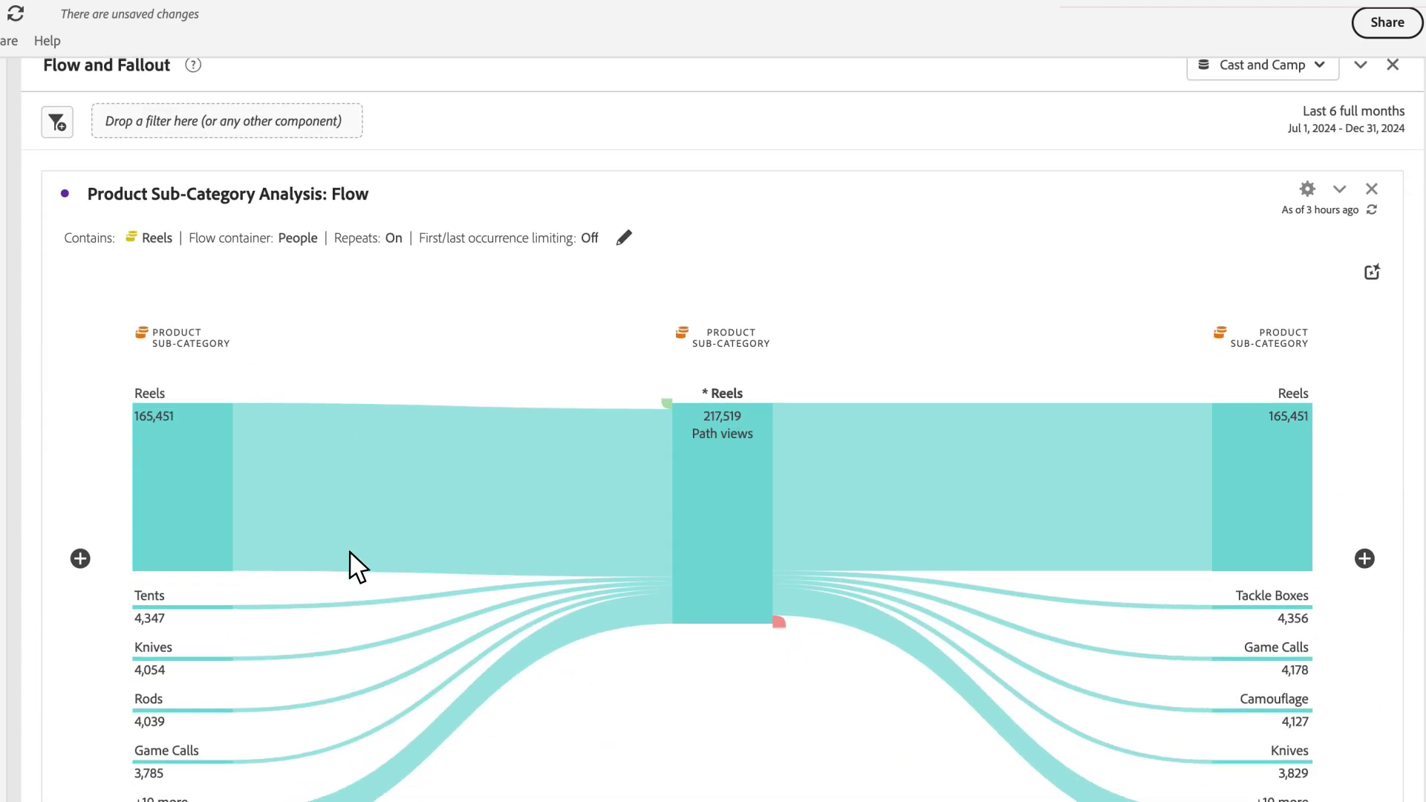
scroll(359, 568, down, 2)
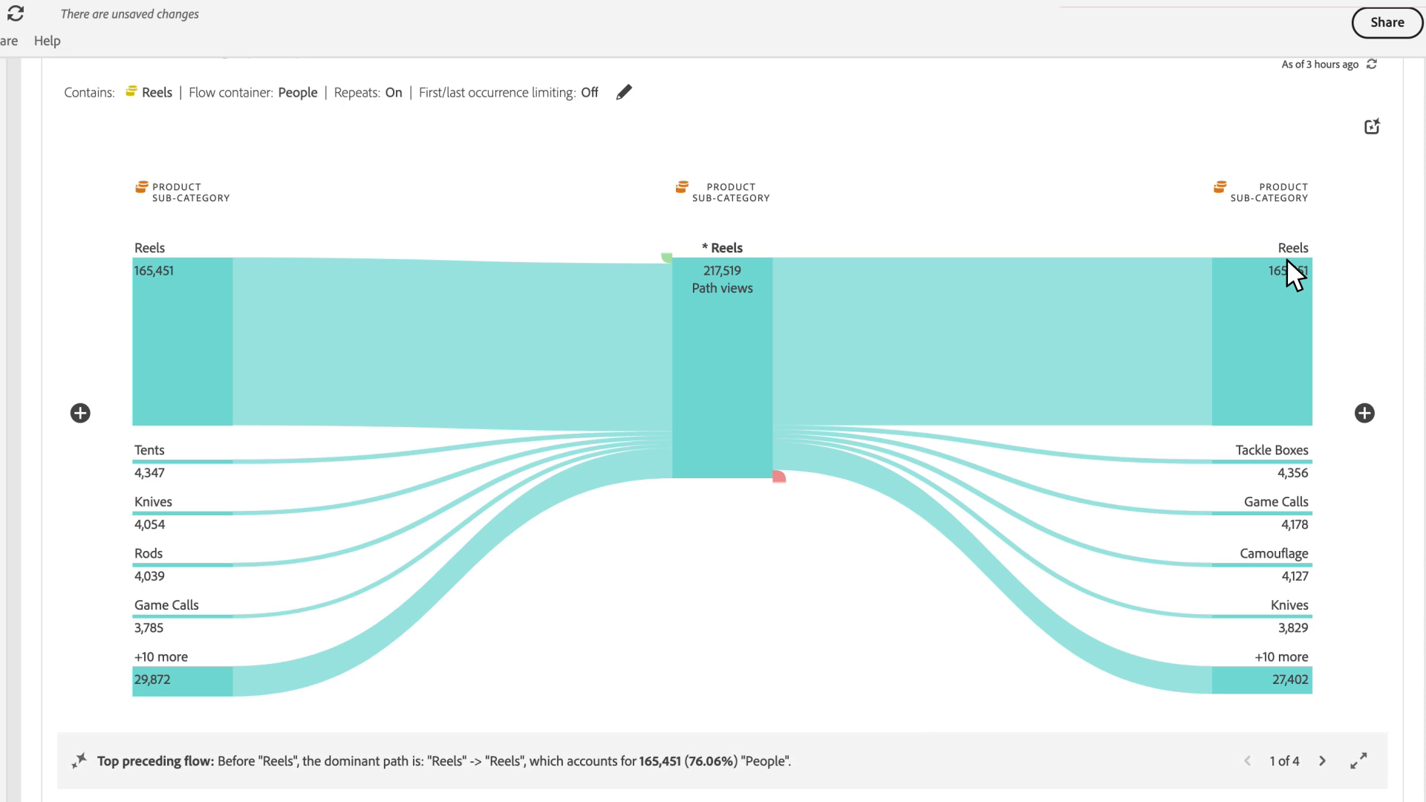
- Scroll past the fallout chart's Maximum fallout and conversion captions to the Ad Views and Profit line chart
scroll(1288, 260, down, 1)
scroll(1287, 260, down, 5)
scroll(1287, 260, down, 4)
scroll(1288, 260, down, 1)
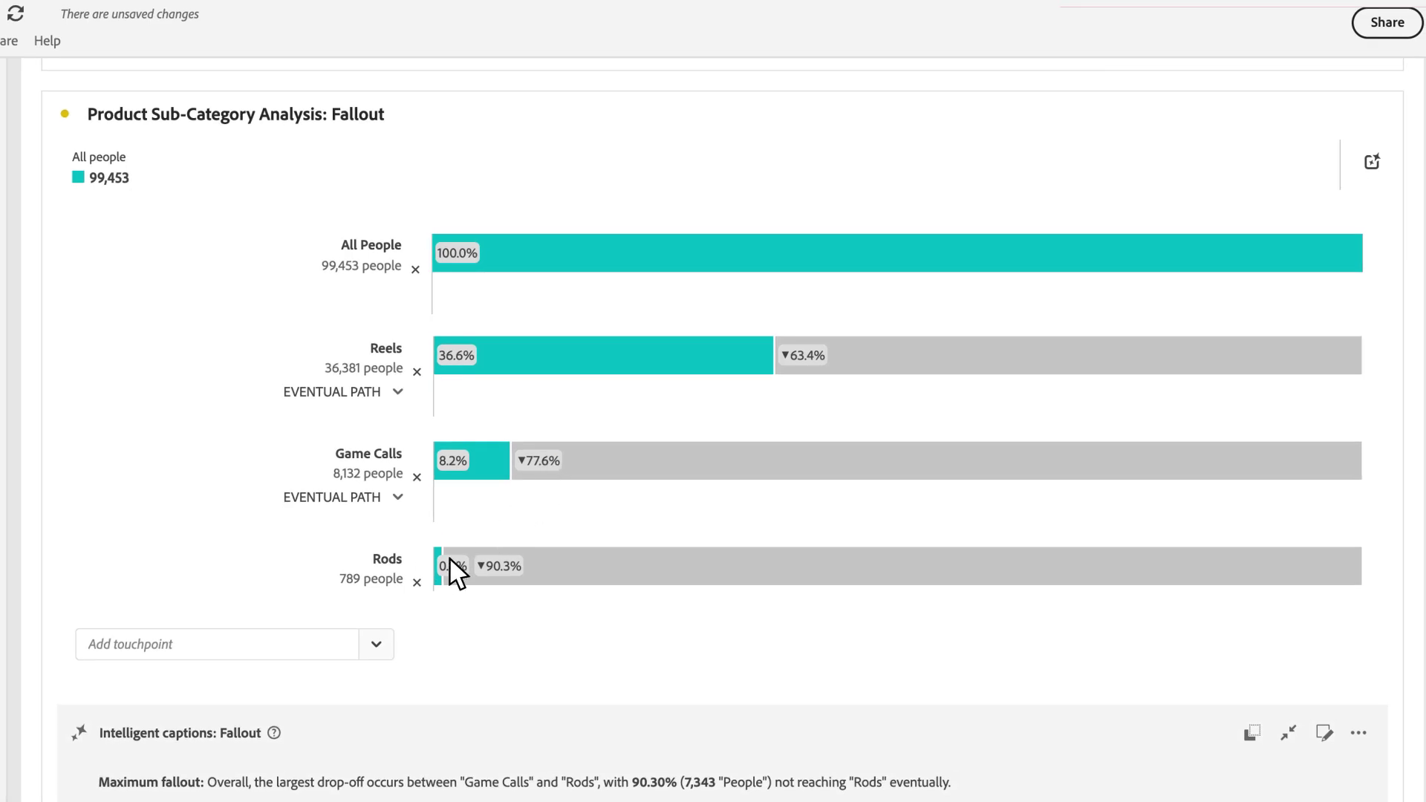
scroll(454, 572, down, 6)
- Generate captions for the Ad Views and Profit line chart and page to the 0.98 Correlation caption
scroll(455, 572, down, 5)
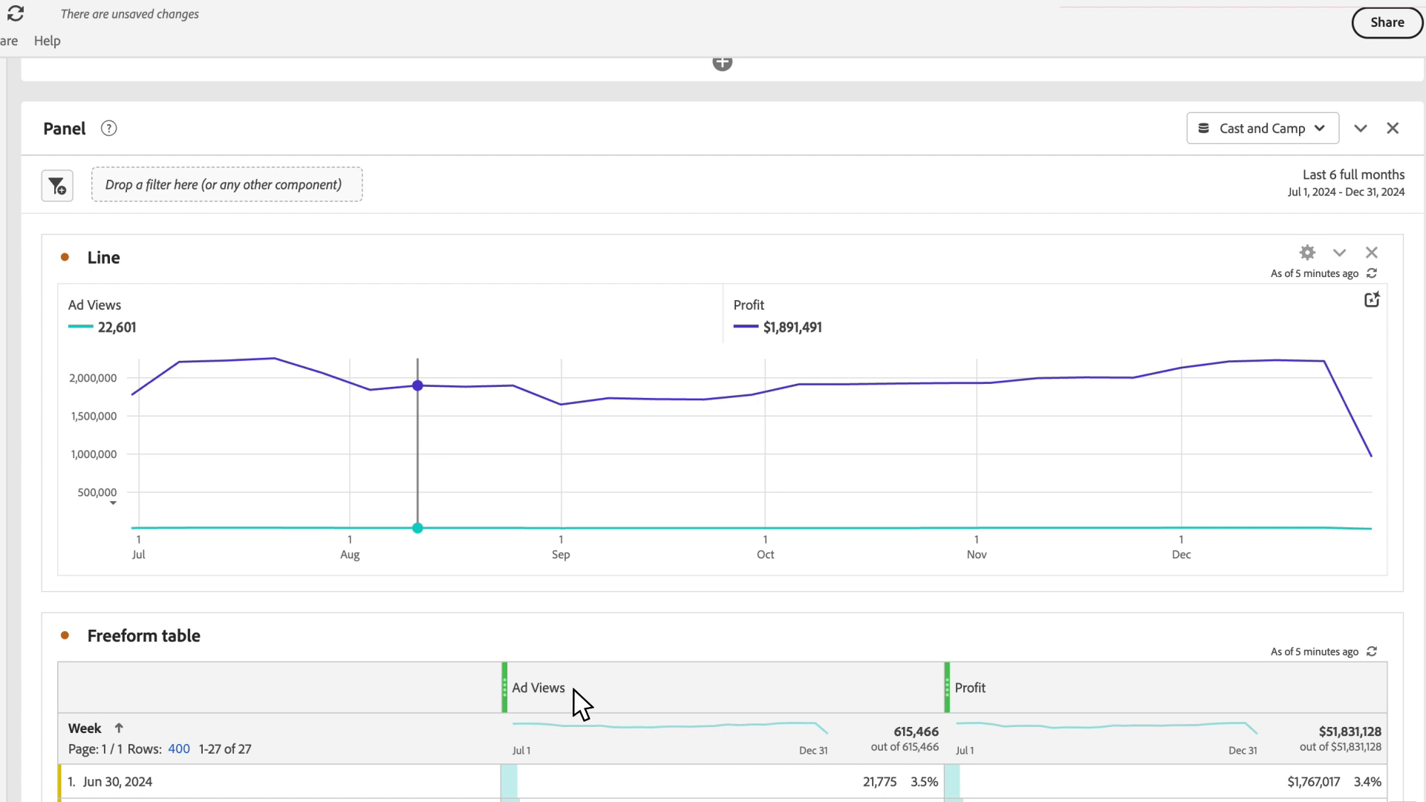
mouse_move(1114, 688)
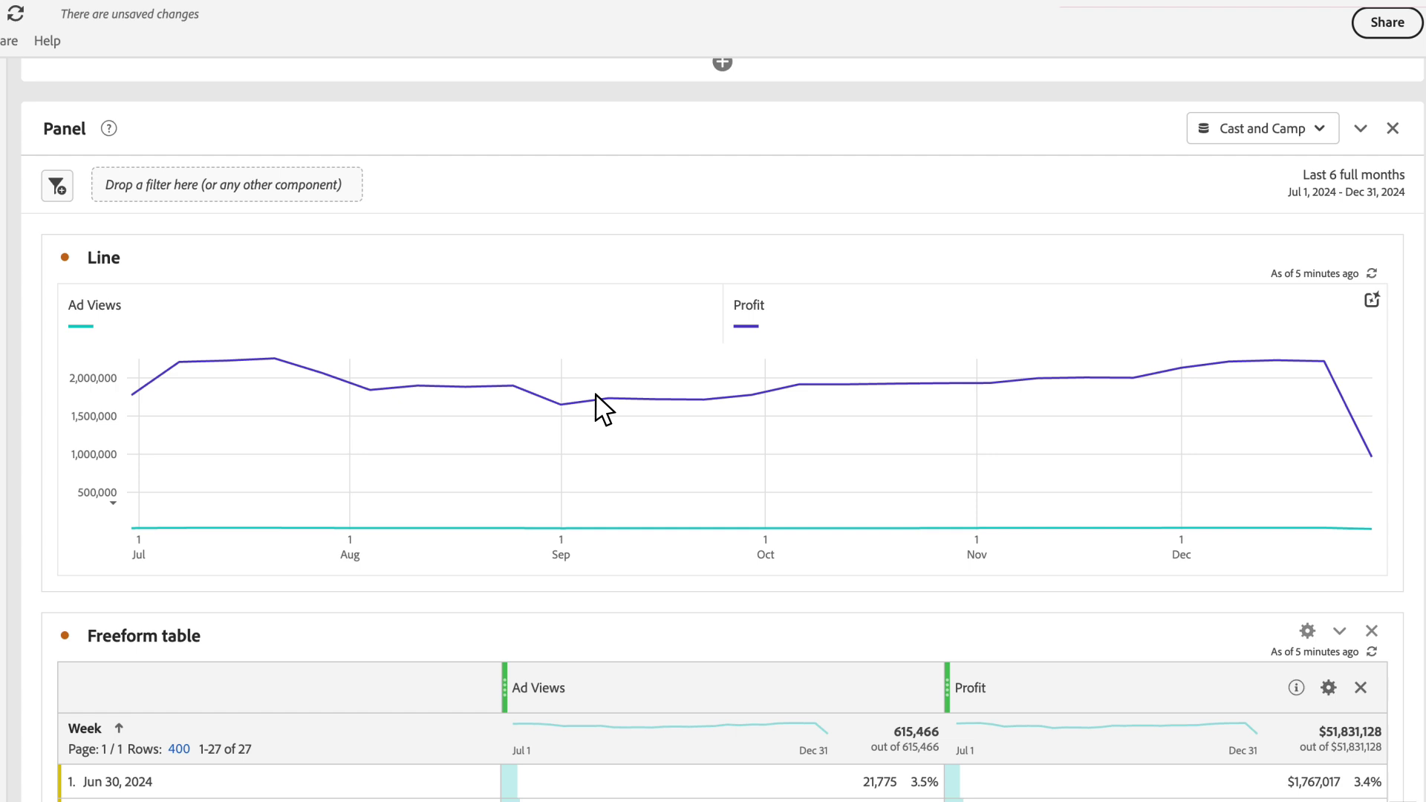
click(1372, 301)
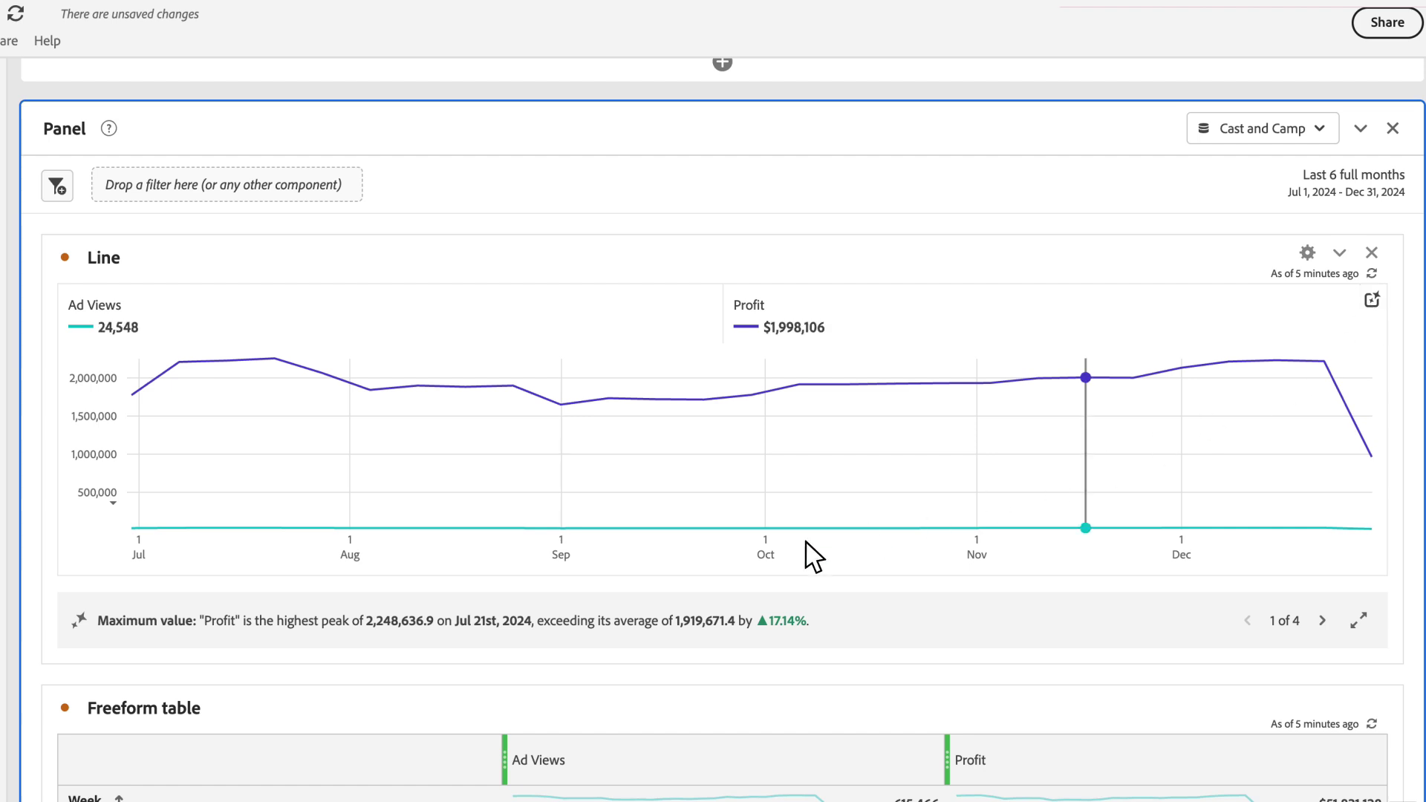
mouse_move(1086, 446)
click(1321, 622)
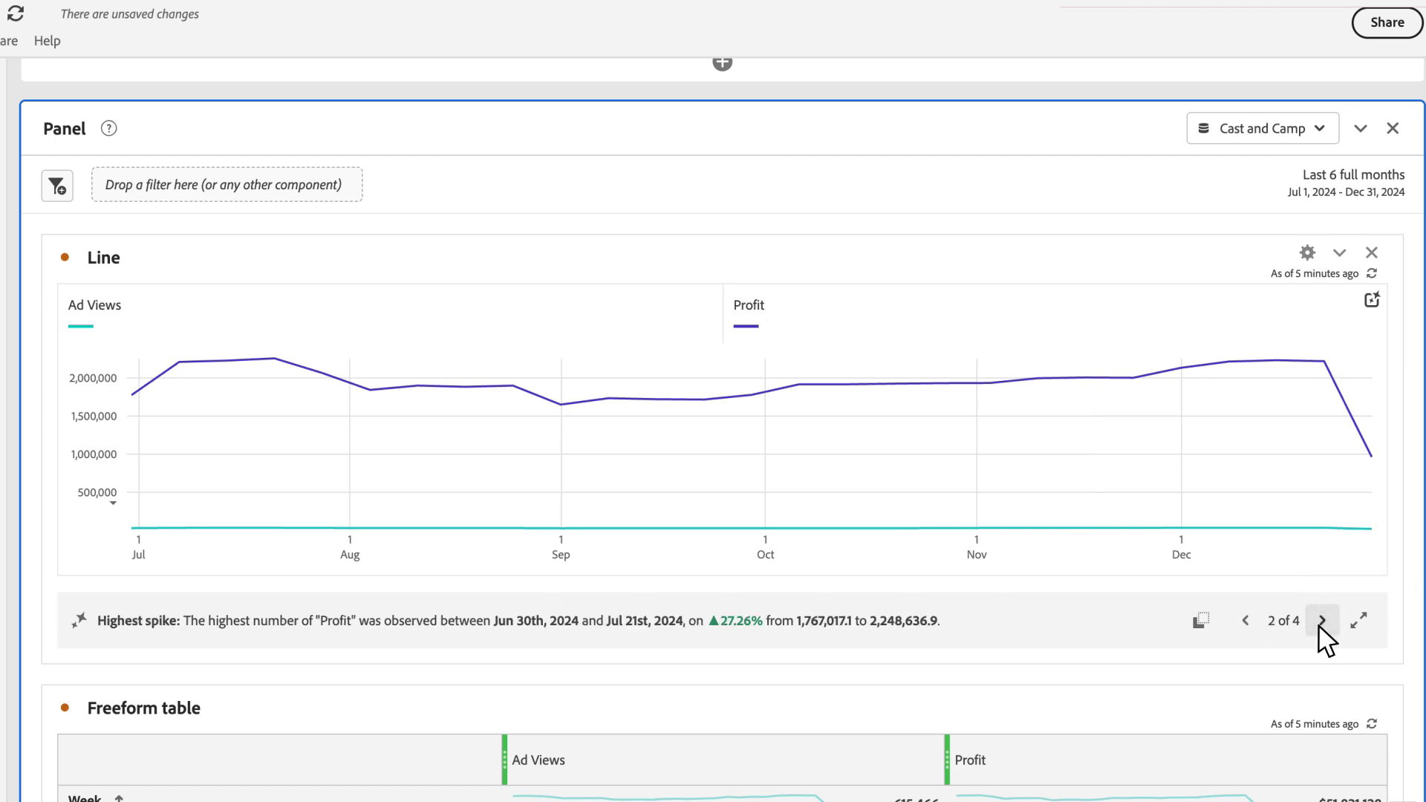
click(1321, 622)
click(1321, 622)
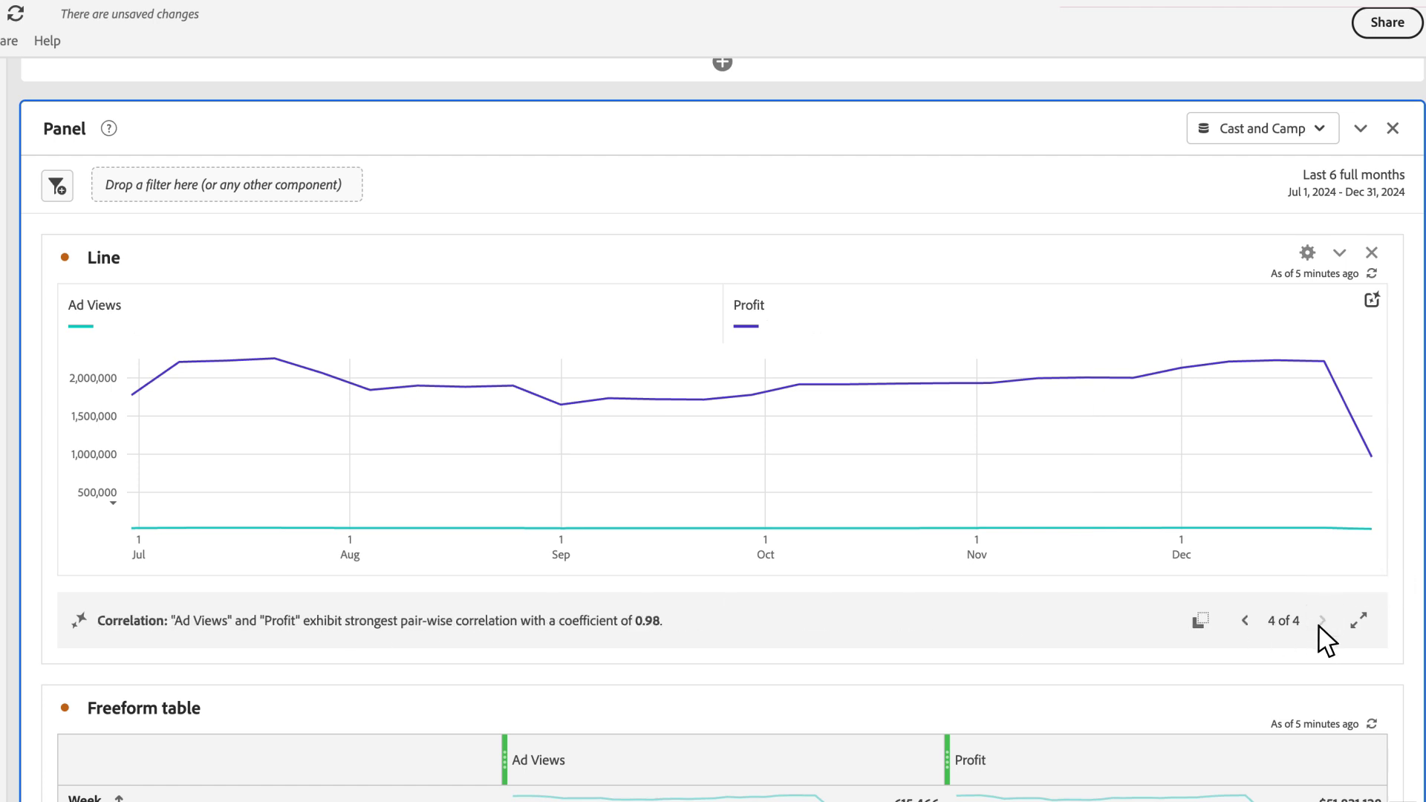